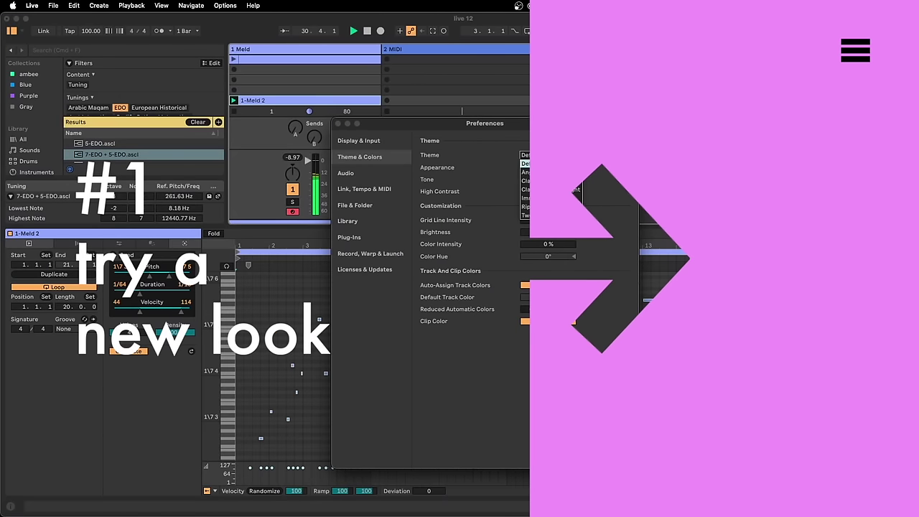
Preview the Twenty-Four Carat, Riparian, Immaterial and Angst Robot themes, and return to the Default theme
click(526, 216)
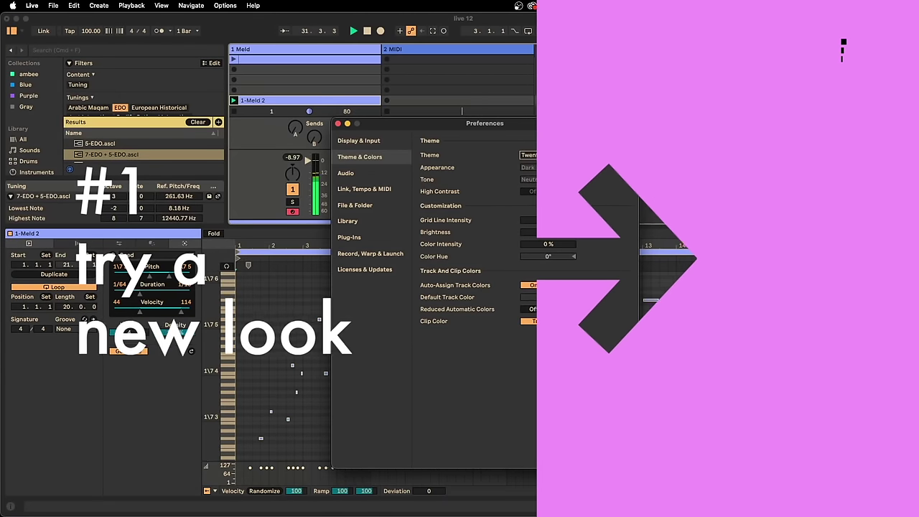
click(548, 155)
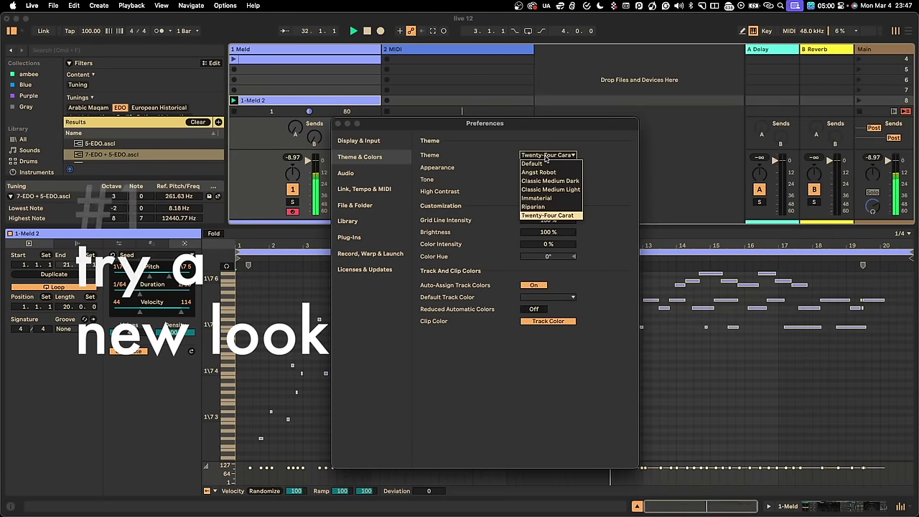
click(535, 206)
click(543, 156)
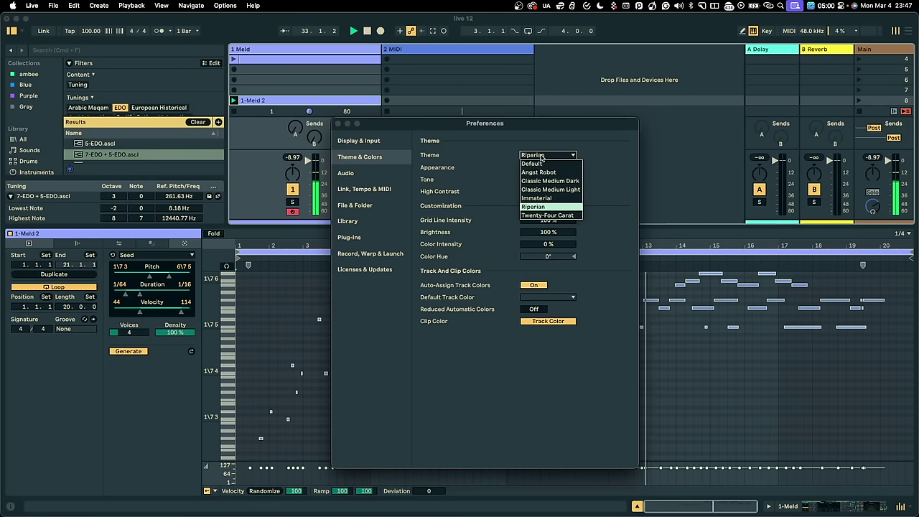
click(547, 199)
click(563, 157)
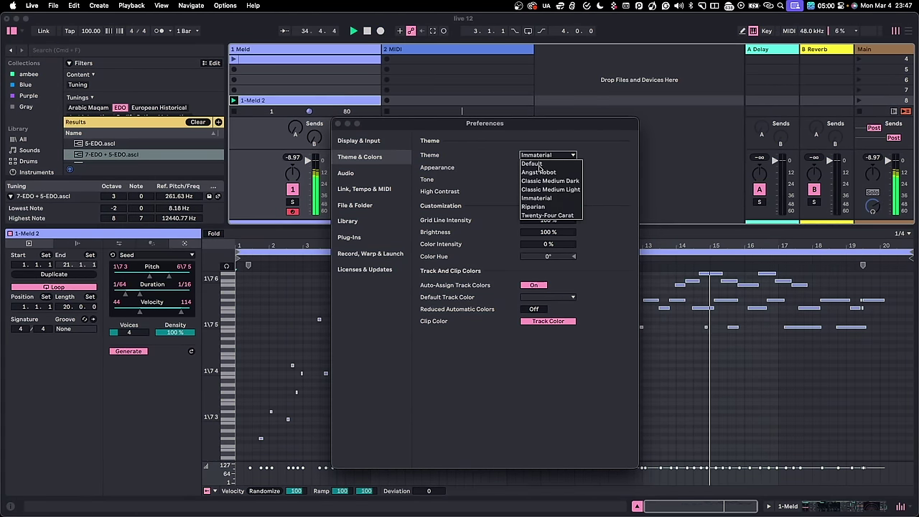
click(533, 164)
click(539, 156)
click(538, 172)
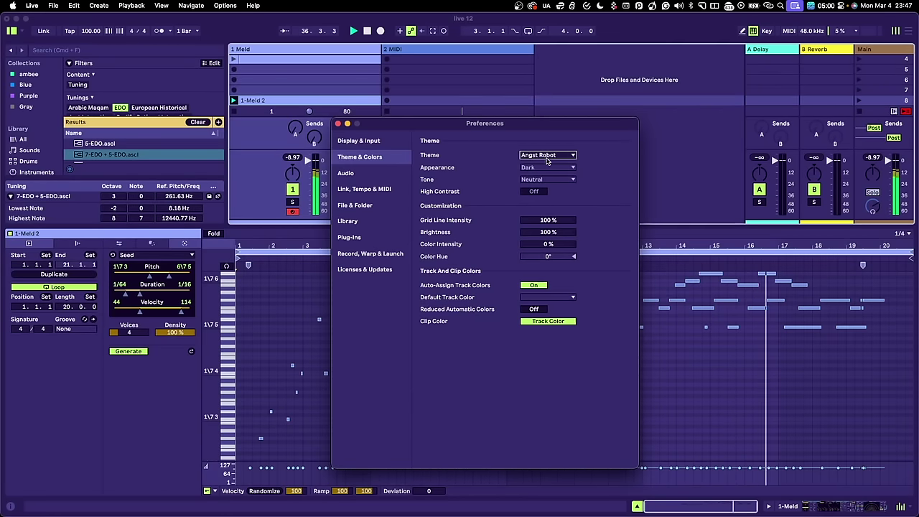
click(547, 157)
click(535, 164)
Set the Default theme's tone to Cool and its appearance to Light
click(537, 180)
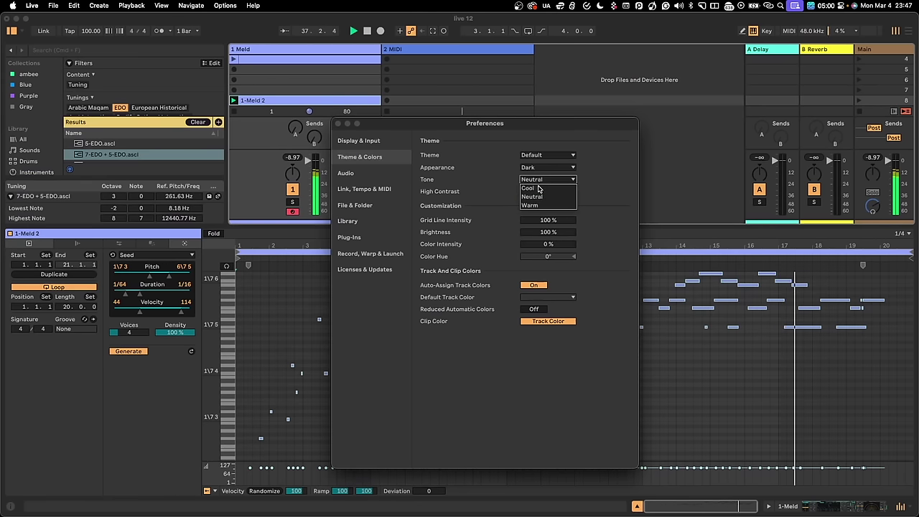
click(538, 188)
click(536, 167)
click(528, 184)
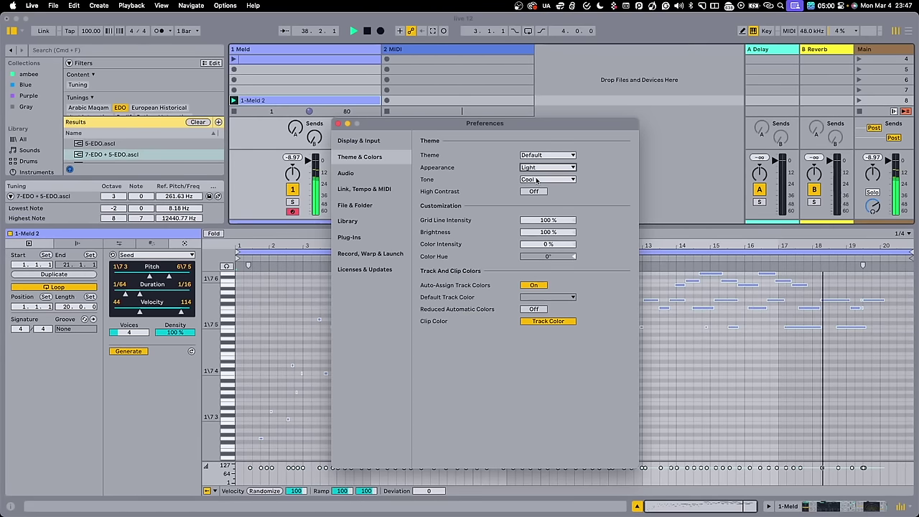
Try the Warm tone before setting it to Neutral, and switch High Contrast on and off again
click(538, 179)
click(539, 203)
click(539, 181)
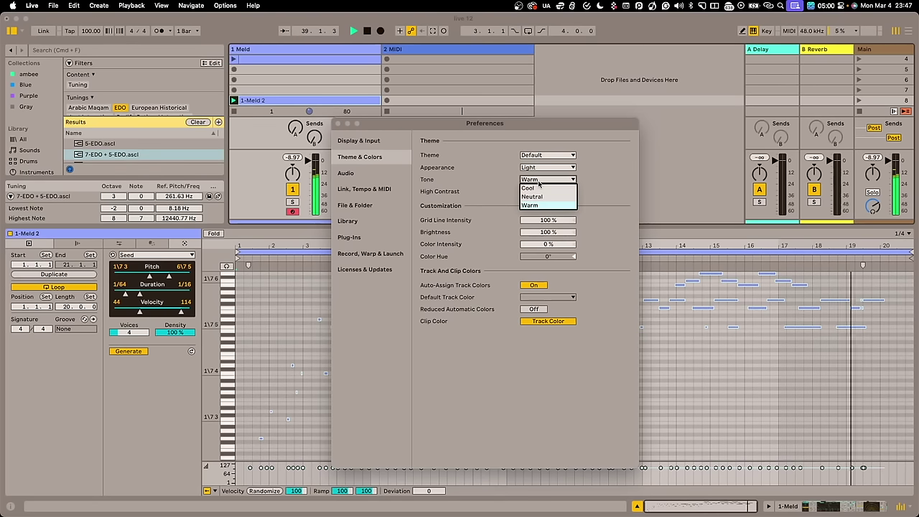
click(543, 199)
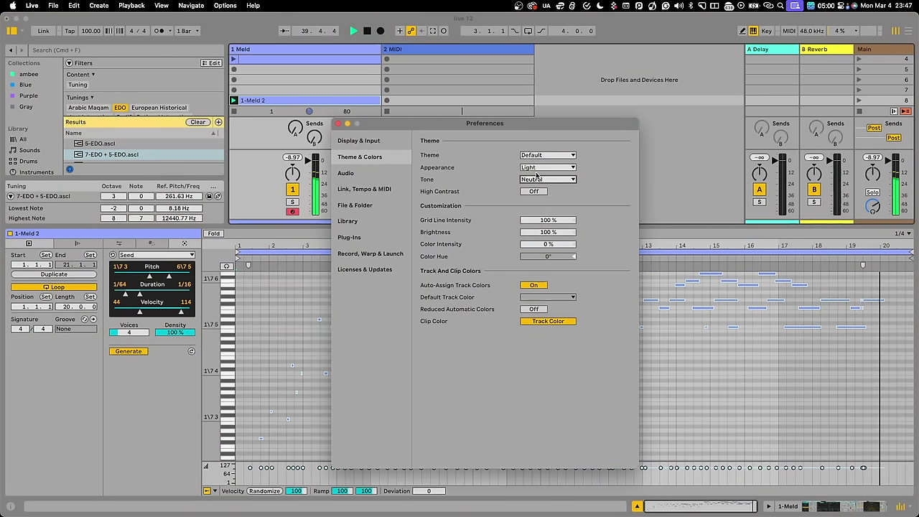
click(534, 192)
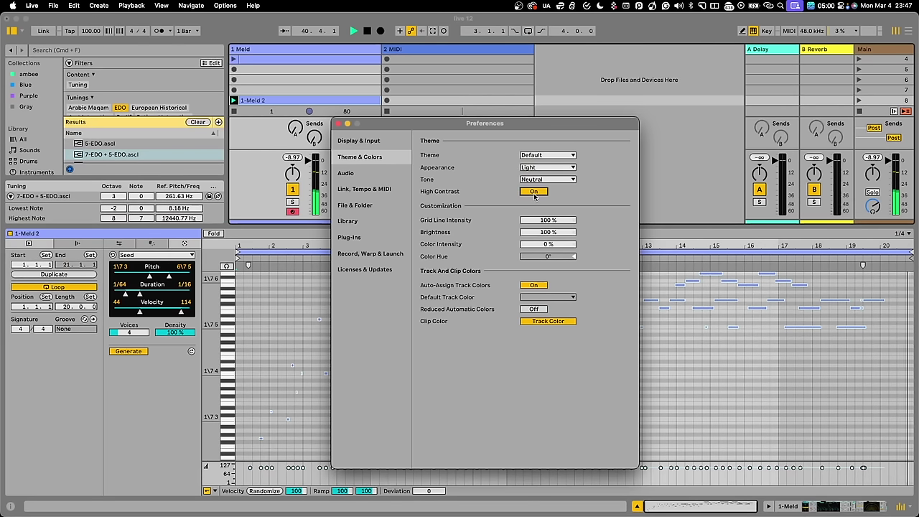
click(534, 193)
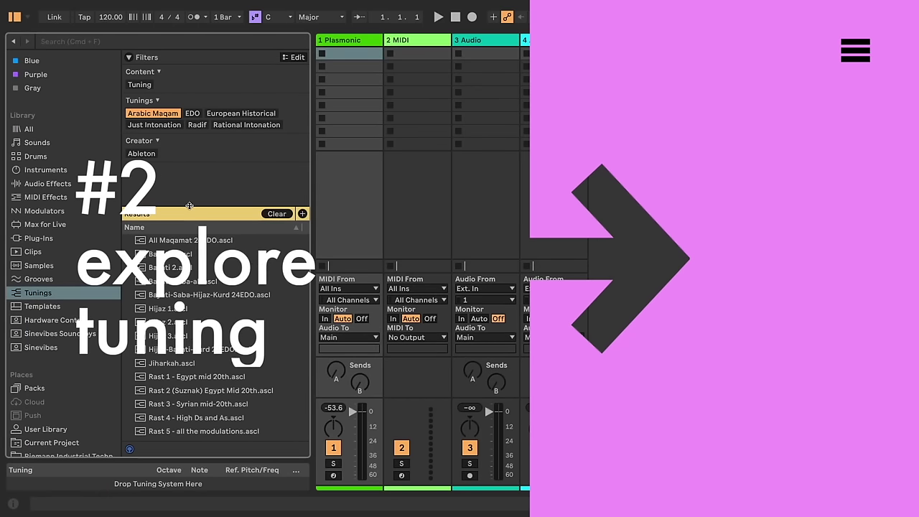
Enlarge the tuning results list and replace the Arabic Maqam filter with European Historical
drag(190, 206, 190, 173)
click(276, 179)
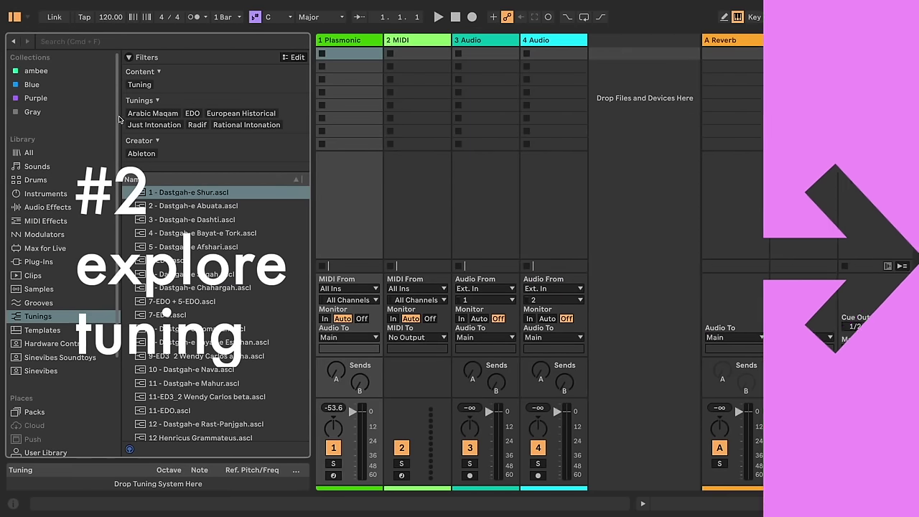
click(248, 116)
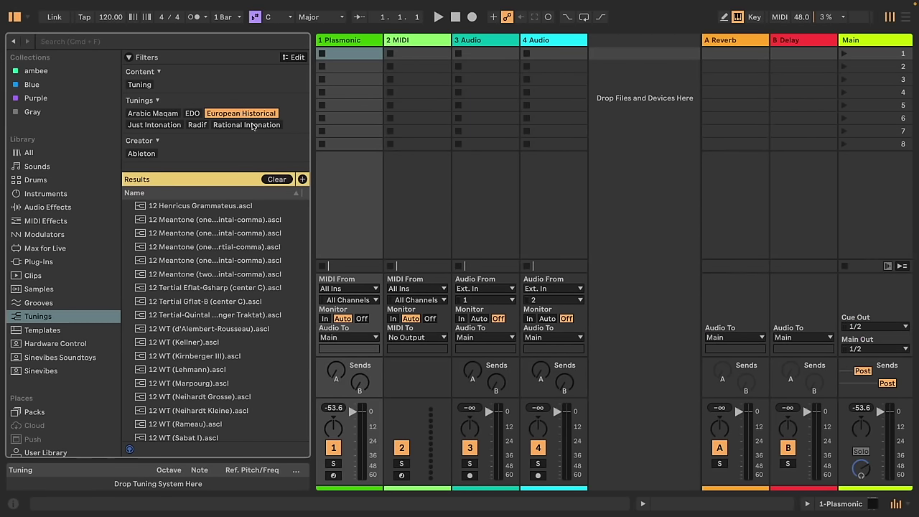
Filter the tunings by Rational Intonation and load 22 Sruti (center C).ascl into the set
click(253, 126)
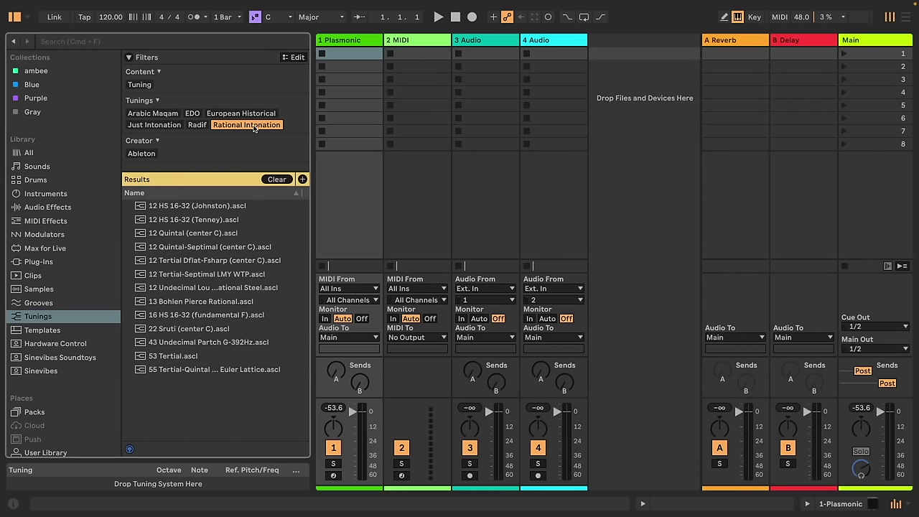
click(184, 328)
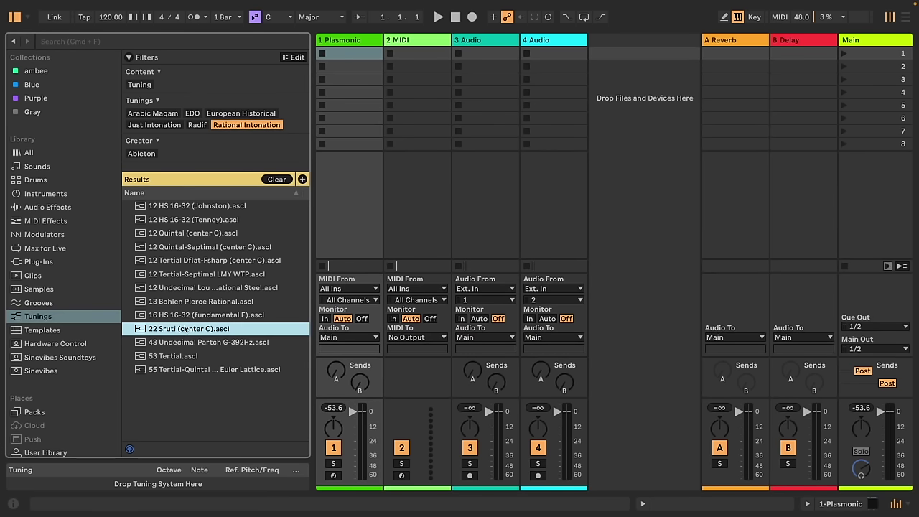
double_click(185, 329)
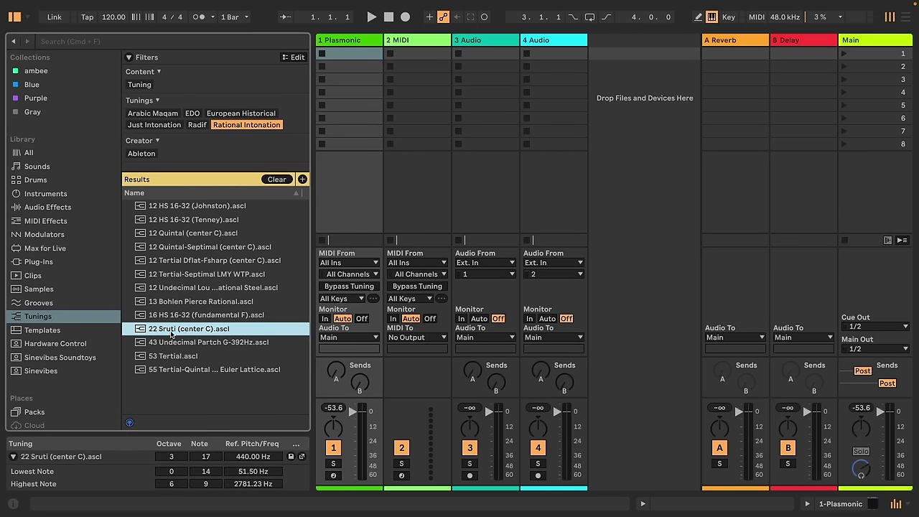
Show the Info View and read the descriptions of the 12 Tertial Dflat-Fsharp (center C) and 12 HS 16-32 (Tenney) tunings
click(15, 508)
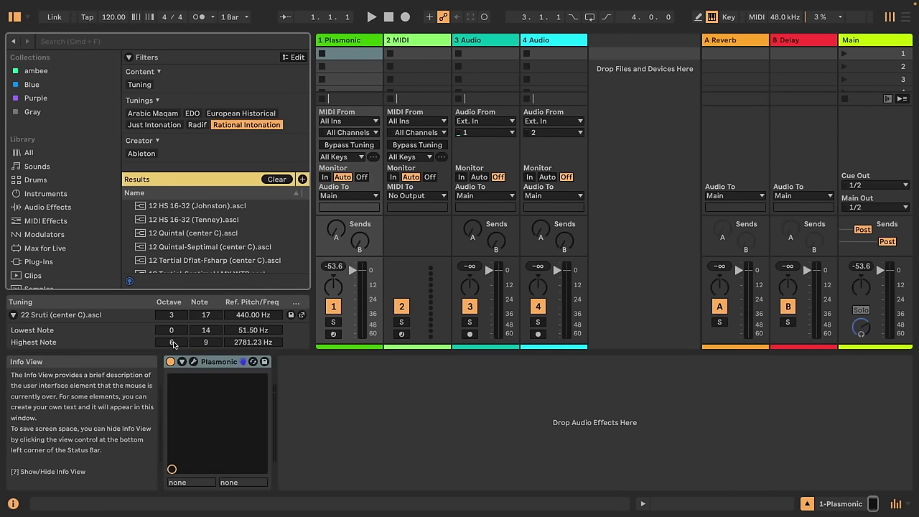
click(199, 265)
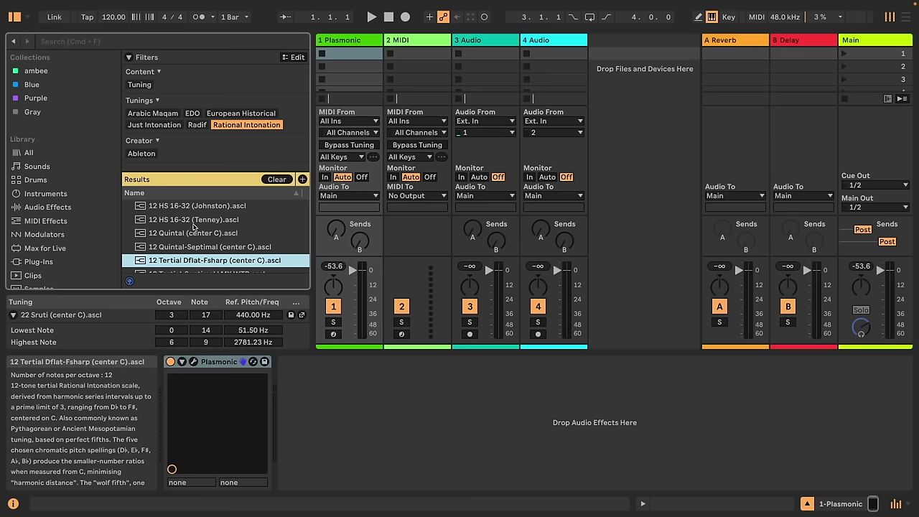
click(192, 221)
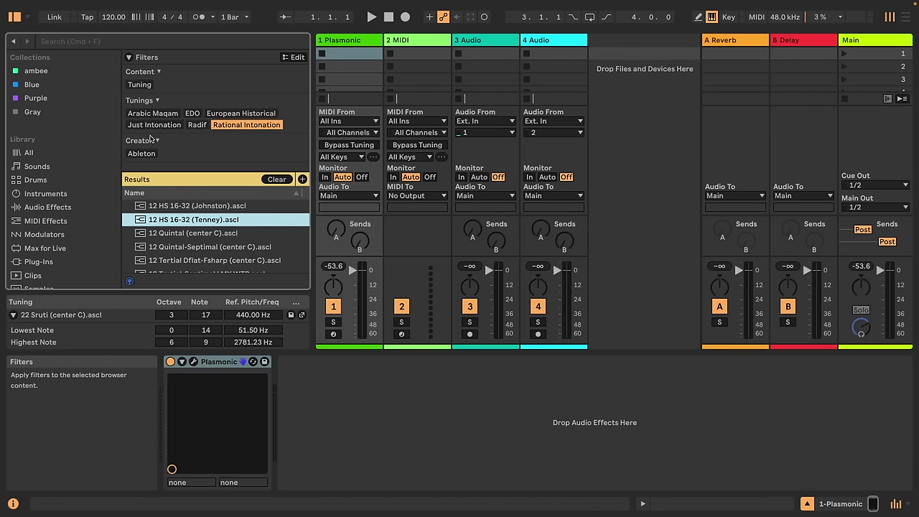
Filter the tunings by Arabic Maqam and read the descriptions of the Bayati-Saba and Hijaz presets
click(158, 114)
click(191, 251)
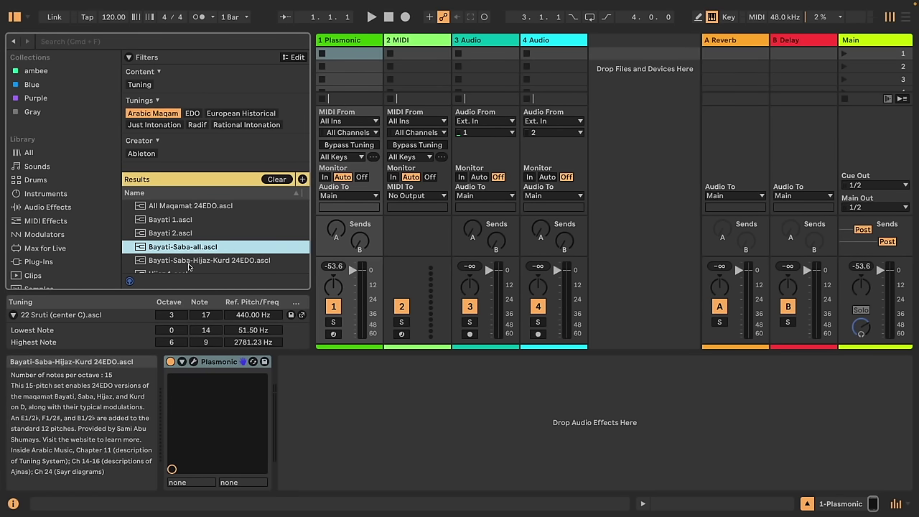
click(189, 264)
scroll(189, 267, down, 2)
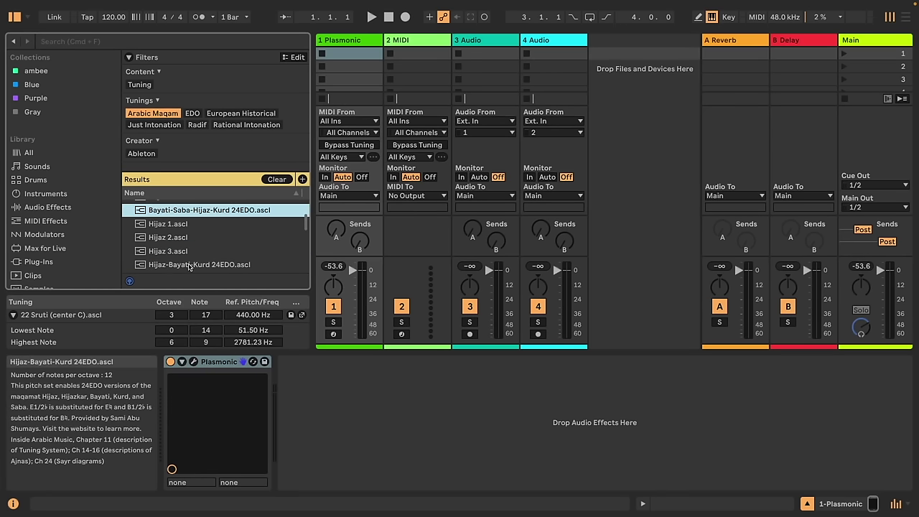
click(189, 265)
scroll(189, 266, down, 4)
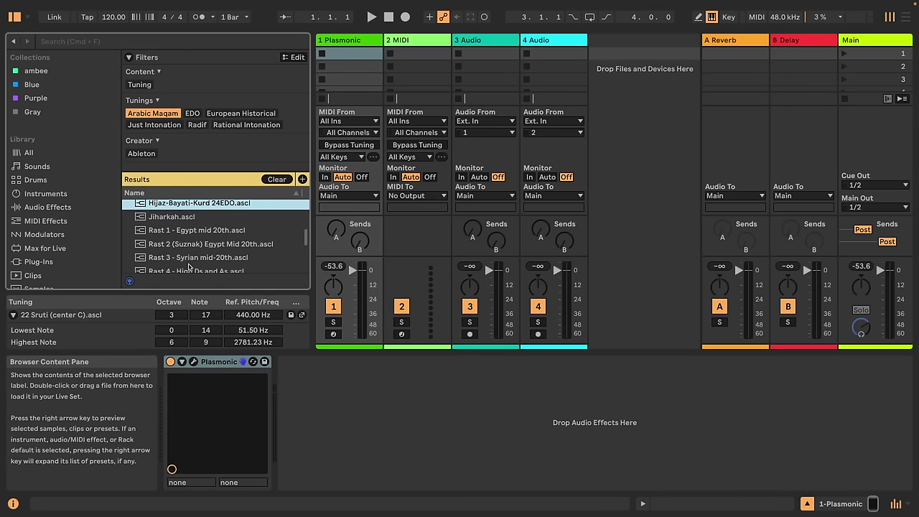
scroll(189, 265, up, 3)
scroll(189, 266, up, 4)
click(189, 264)
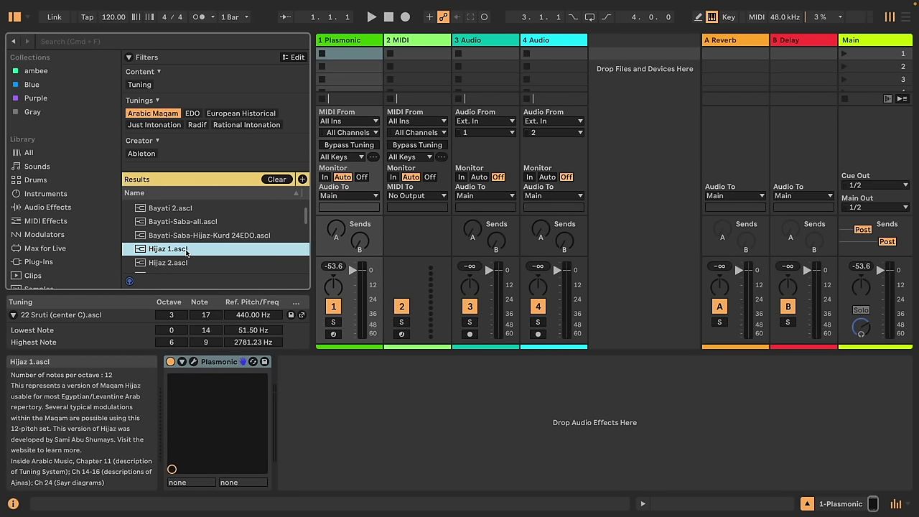
click(187, 251)
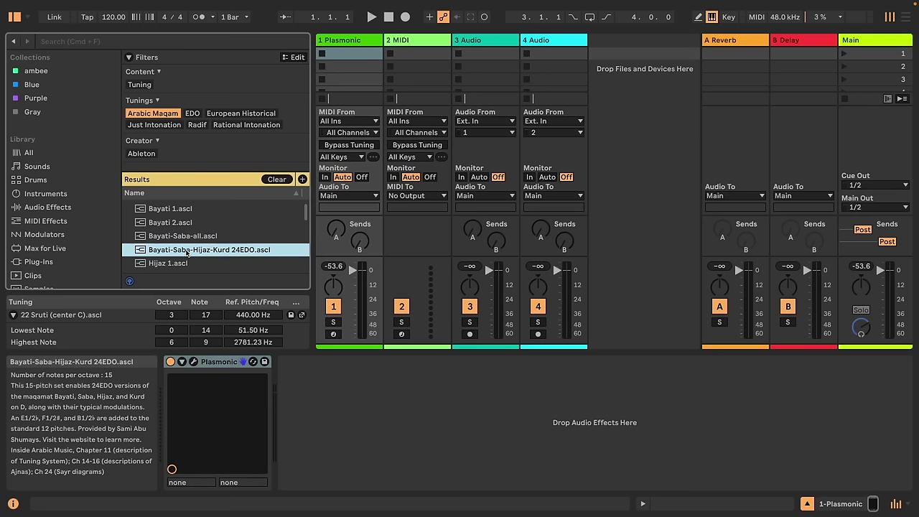
click(182, 237)
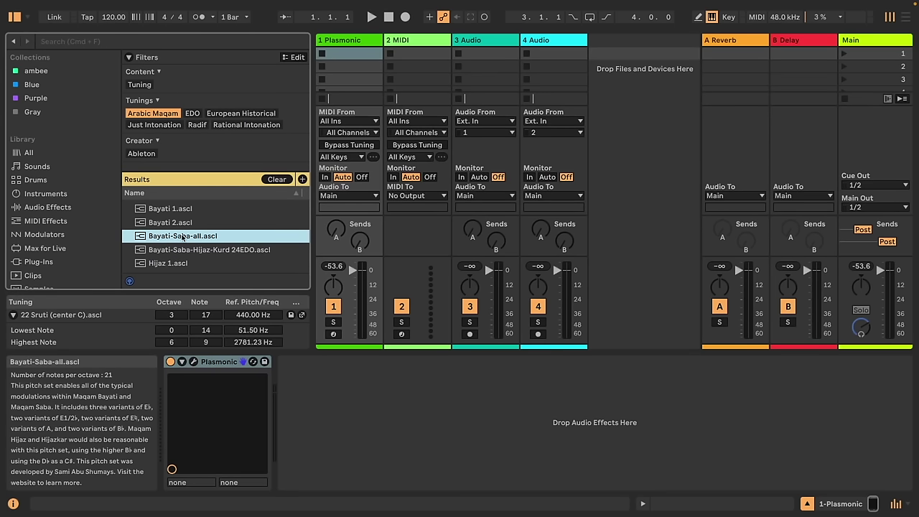
Load the Hijaz 1.ascl tuning and enable MPE Mode on the Plasmonic device
click(184, 264)
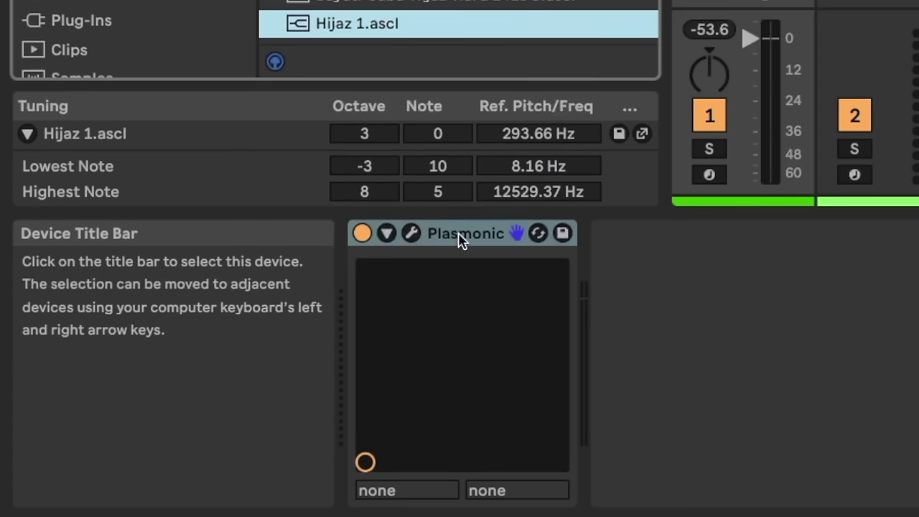
right_click(468, 242)
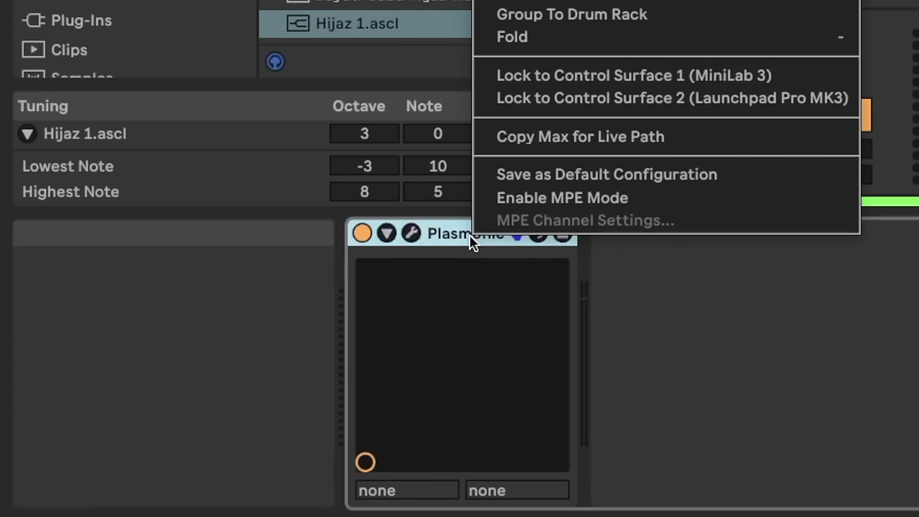
click(575, 198)
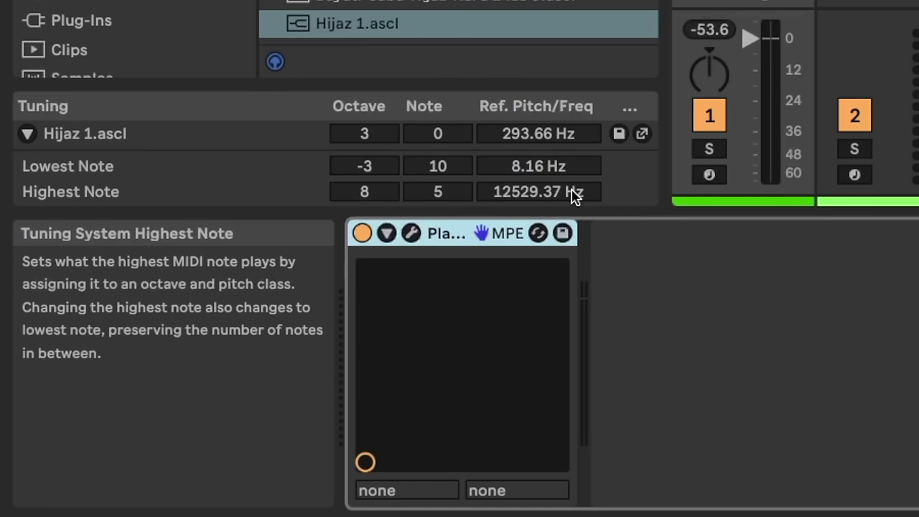
scroll(554, 6, up, 1)
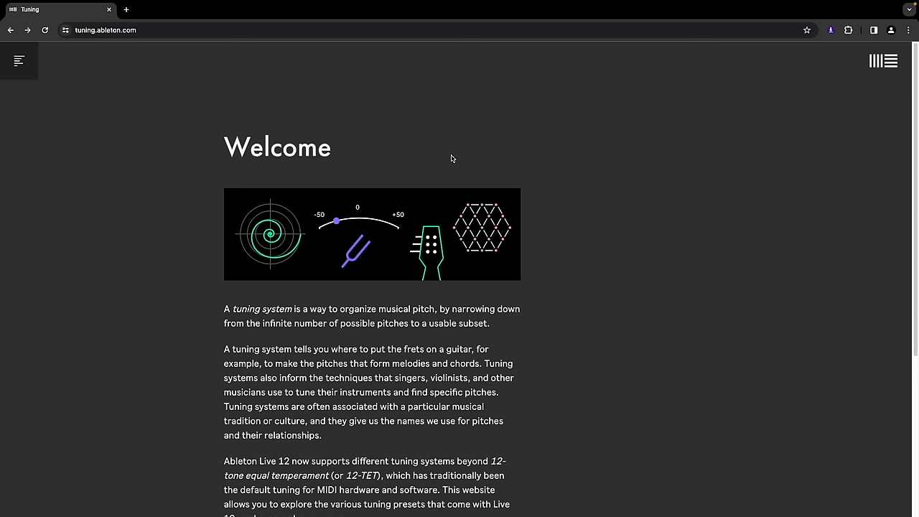
On the tuning.ableton.com site in the browser, open the Arabic Maqam page "Rast 1 - Egypt mid 20th" and examine its Jins modulations
click(18, 61)
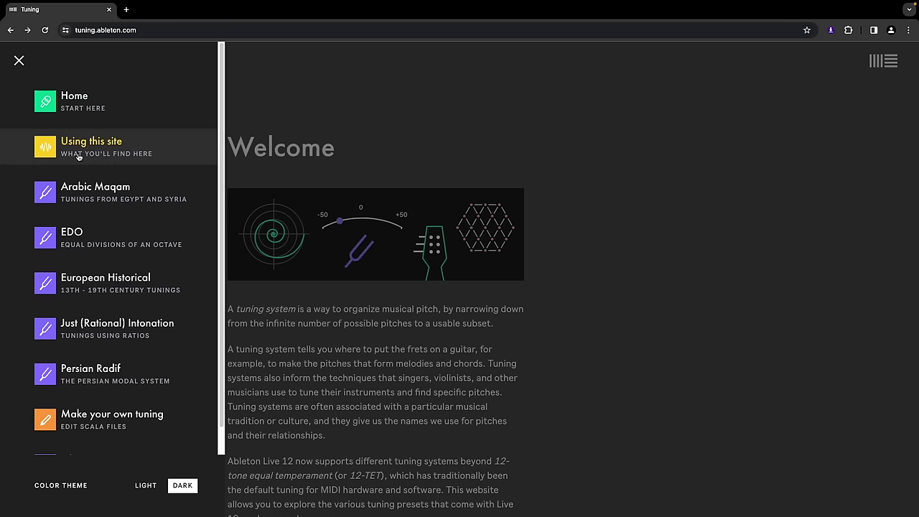
click(76, 202)
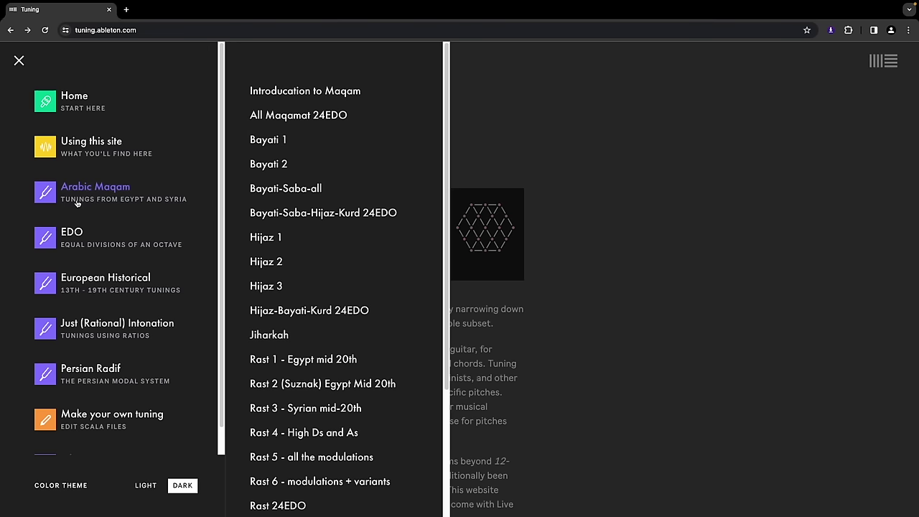
click(358, 362)
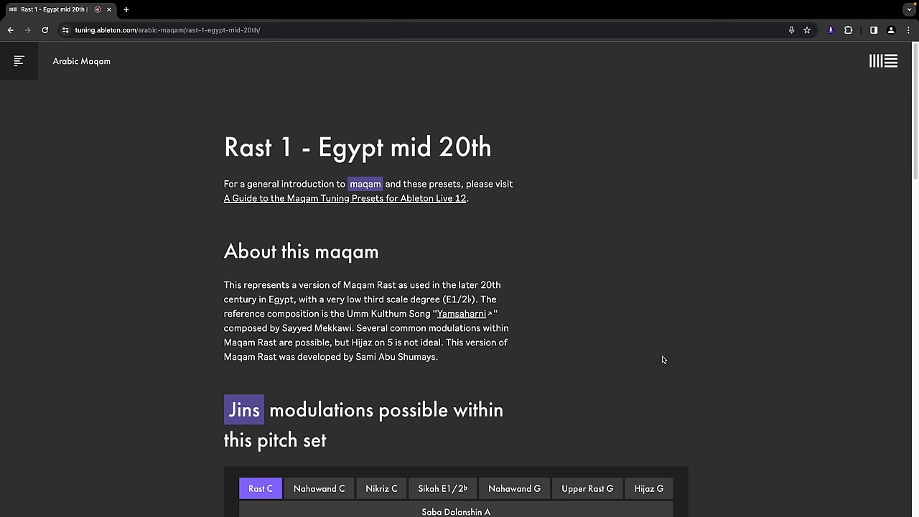
scroll(739, 369, down, 3)
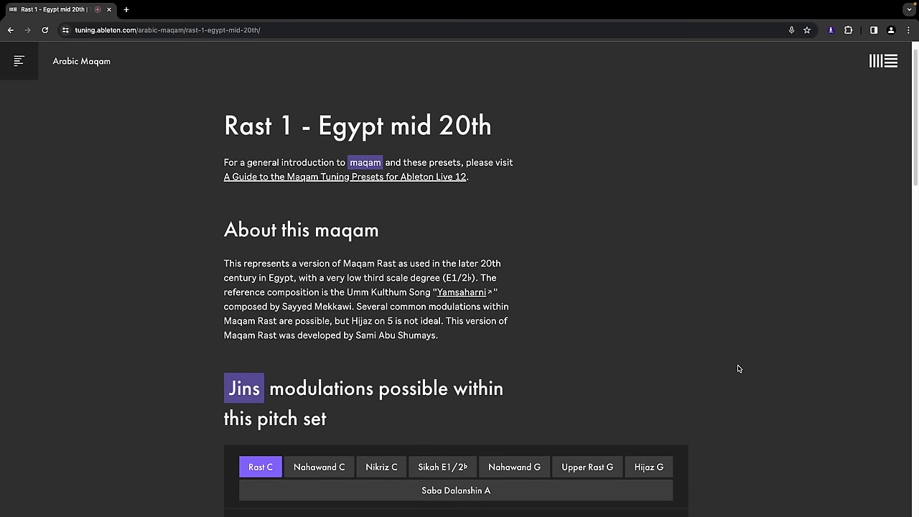
scroll(739, 368, down, 2)
scroll(739, 368, up, 1)
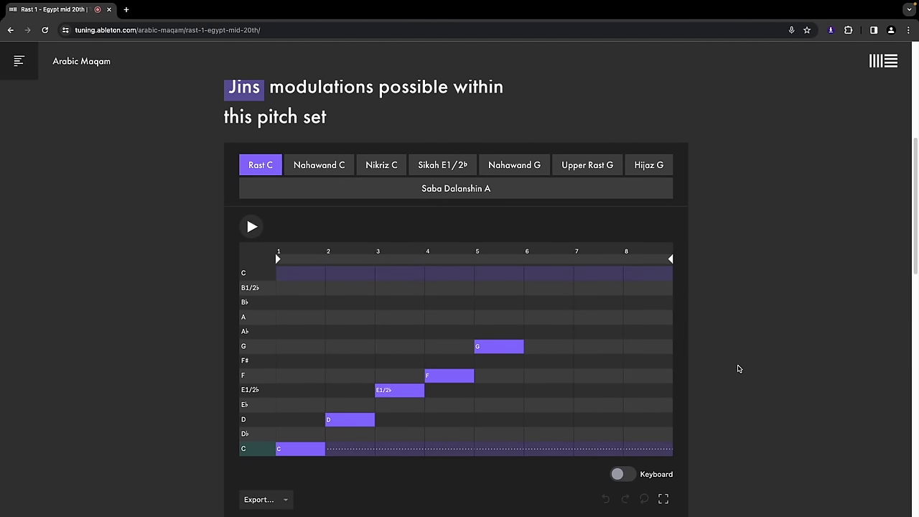
scroll(739, 368, down, 1)
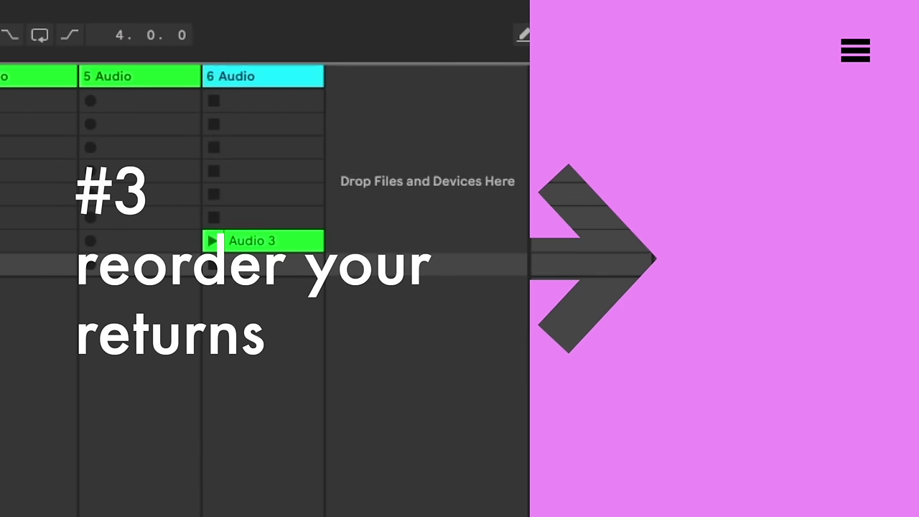
Duplicate the Delay return track and move the copy after the Reverb return
right_click(280, 80)
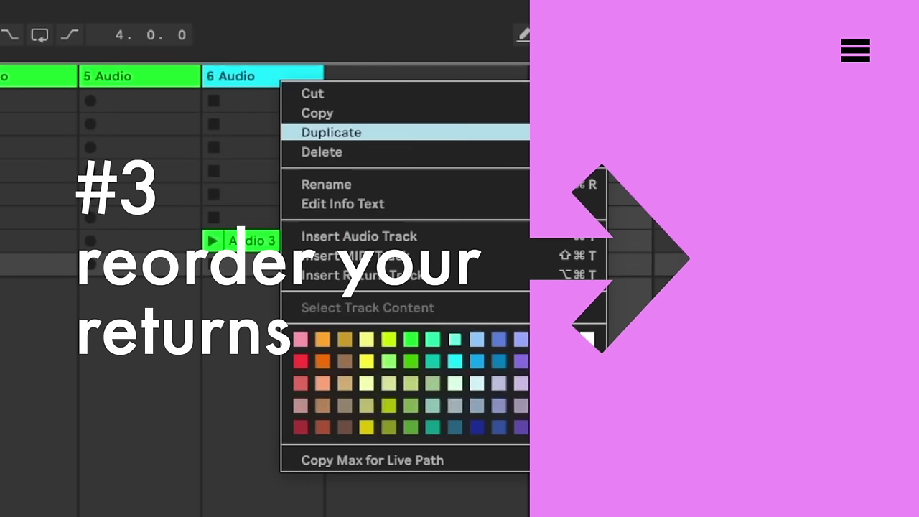
click(555, 134)
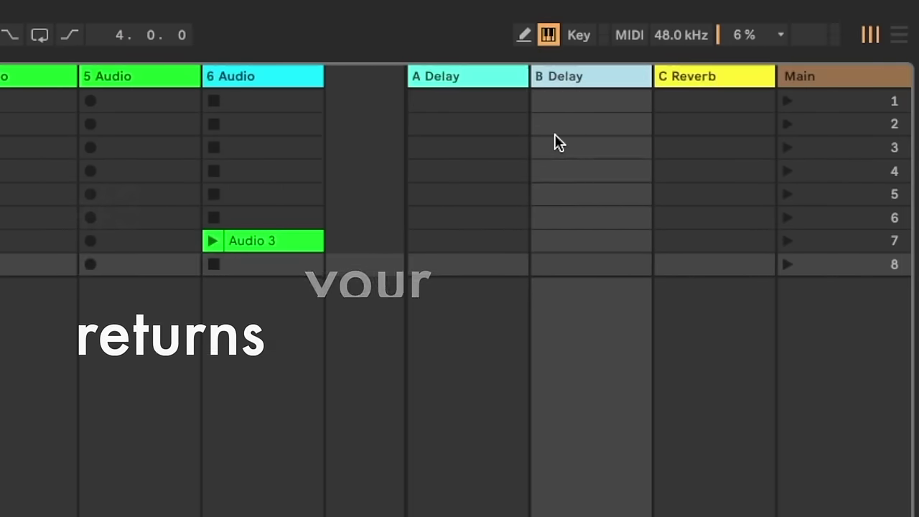
drag(556, 73, 726, 79)
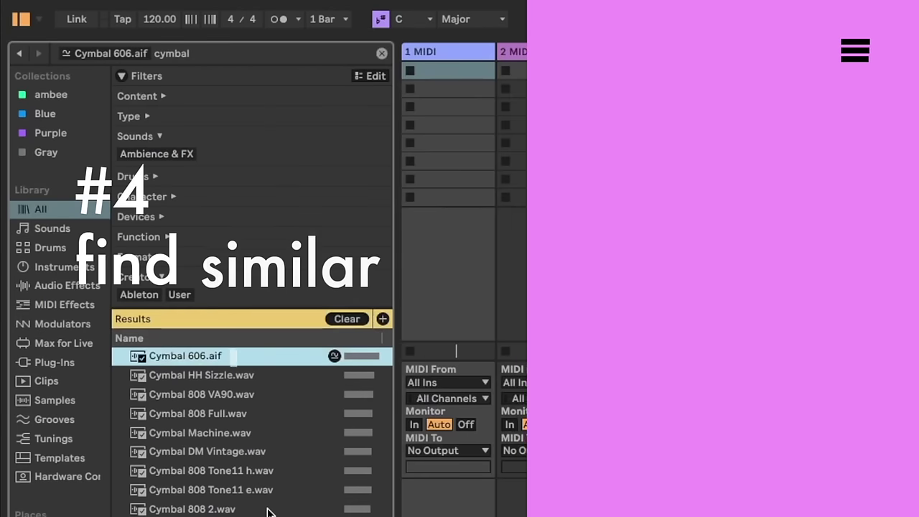
click(347, 319)
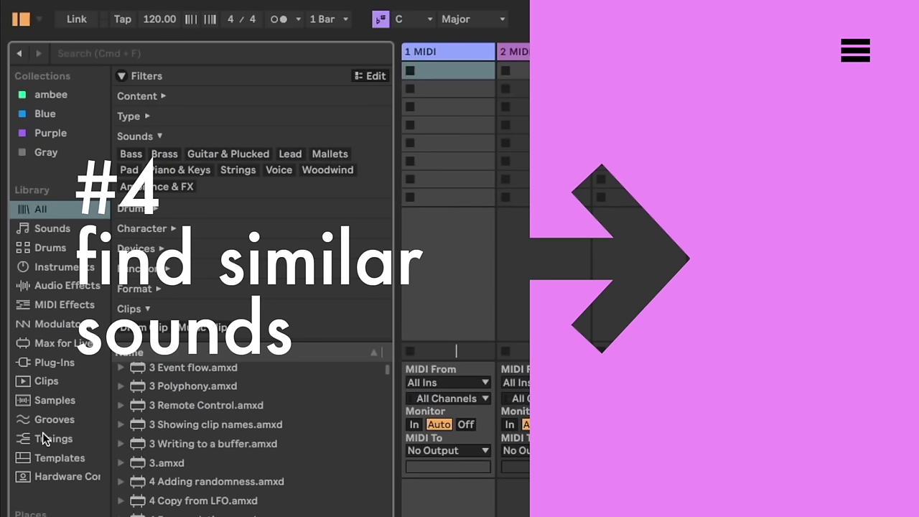
scroll(62, 516, down, 3)
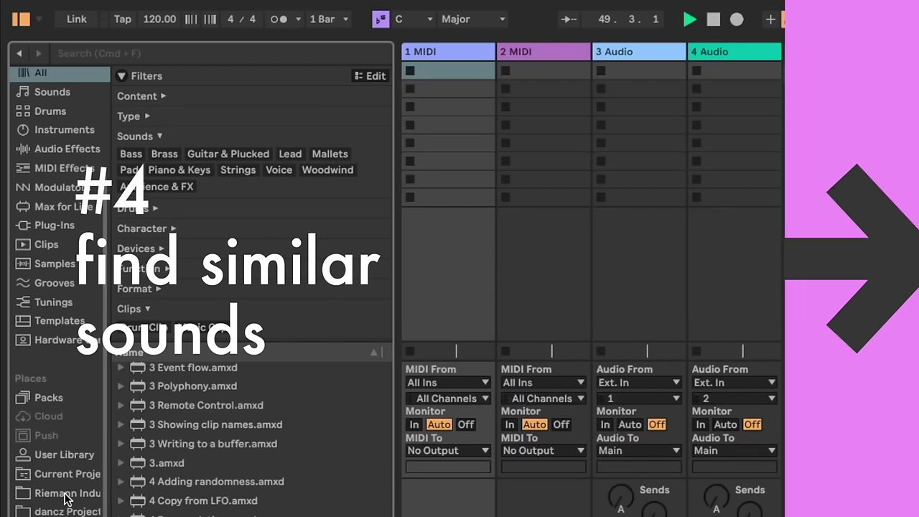
click(64, 512)
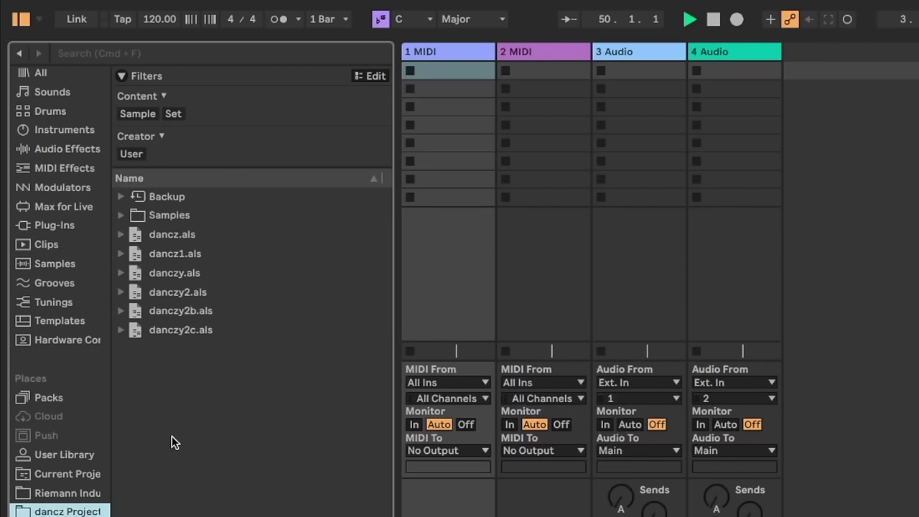
click(121, 215)
click(143, 238)
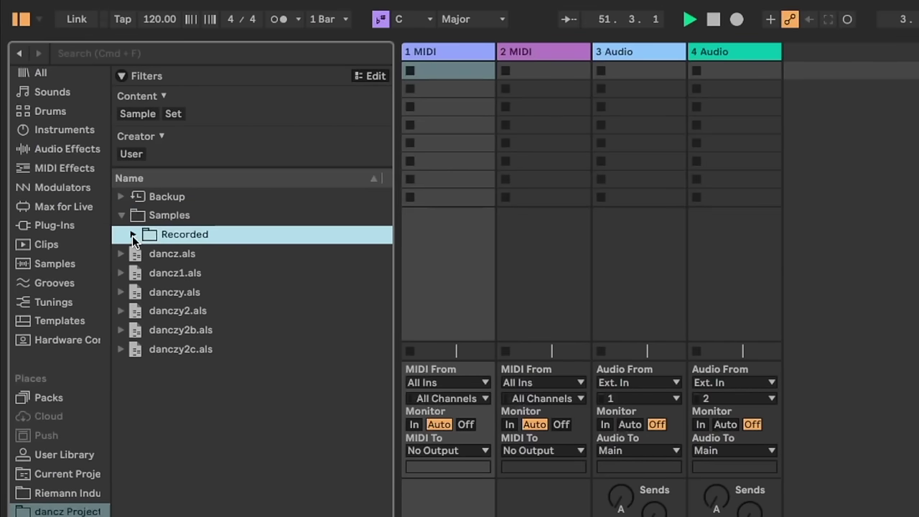
click(133, 235)
click(257, 253)
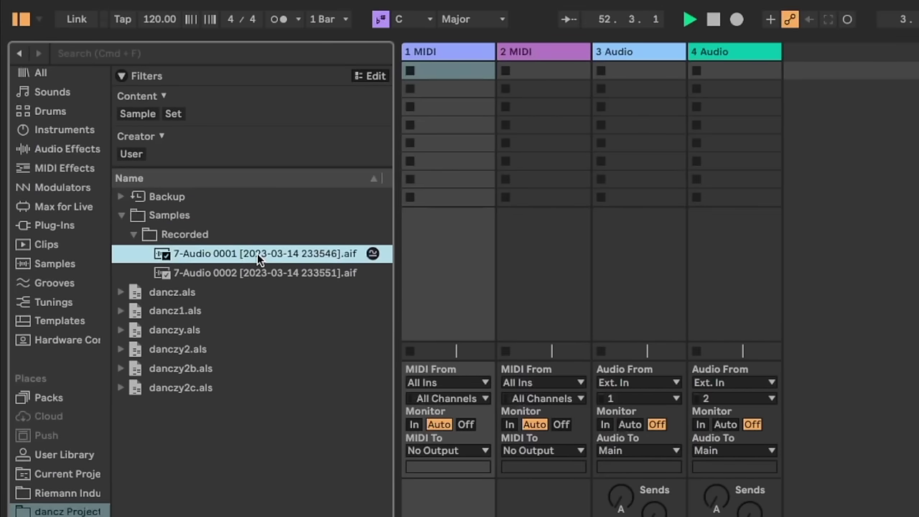
right_click(232, 253)
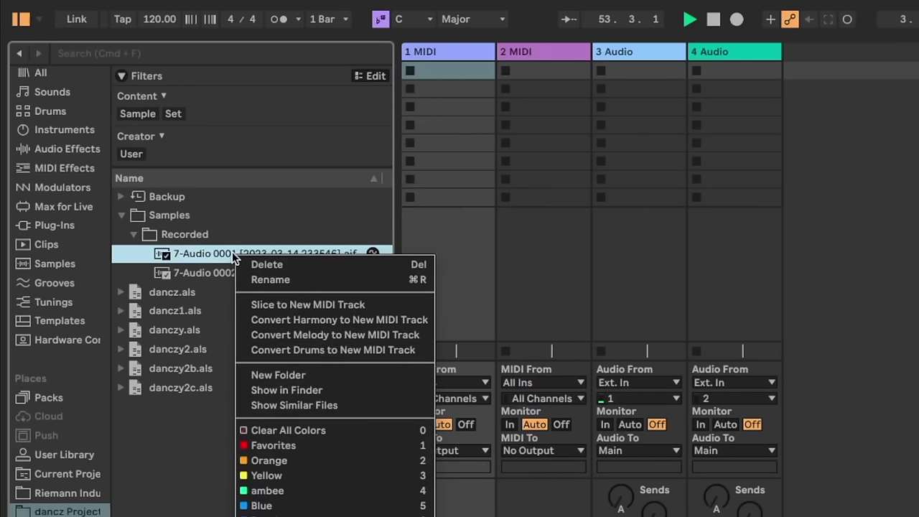
click(347, 405)
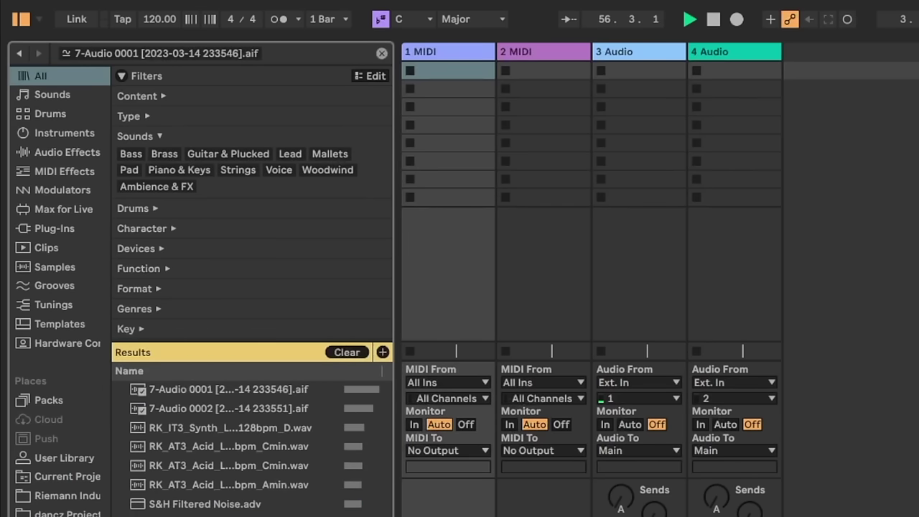
scroll(251, 446, down, 8)
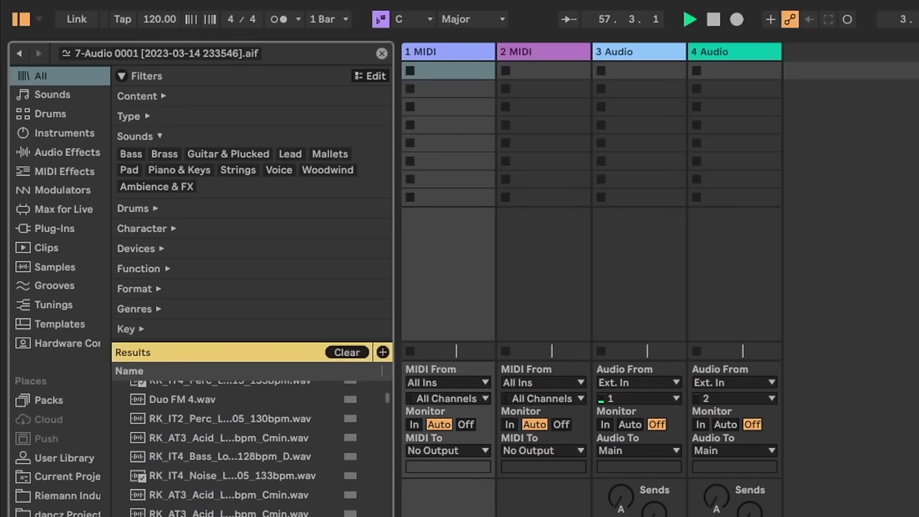
scroll(251, 446, down, 3)
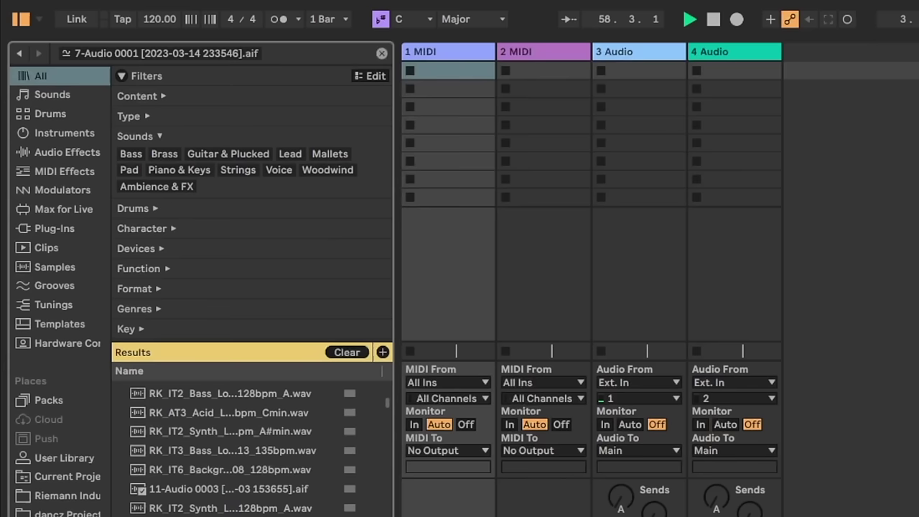
click(198, 493)
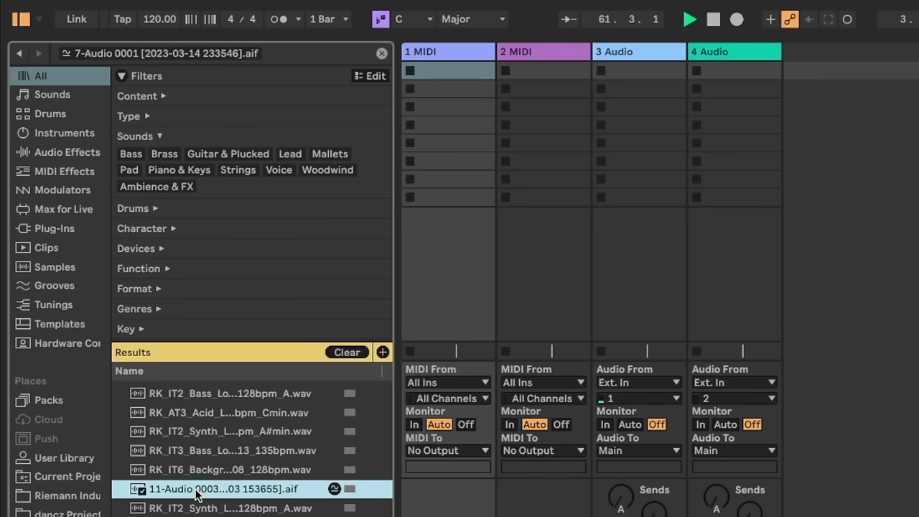
scroll(287, 494, up, 5)
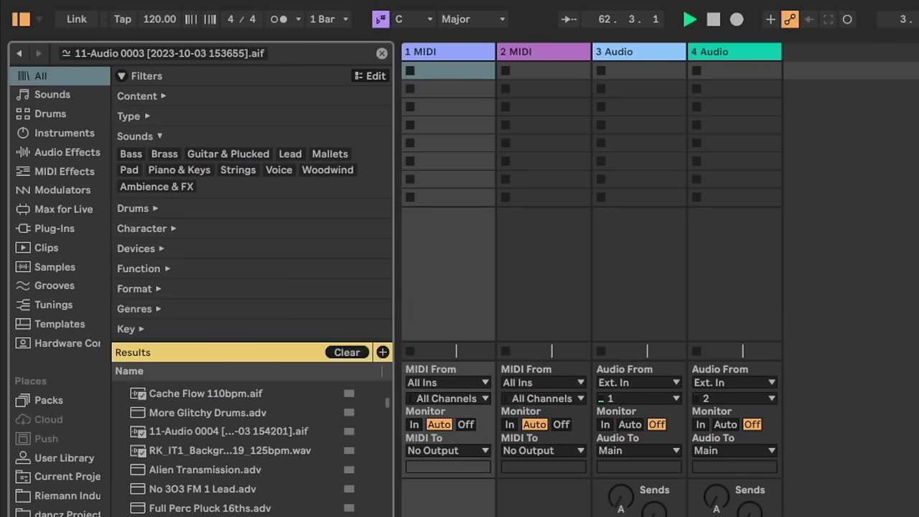
click(218, 491)
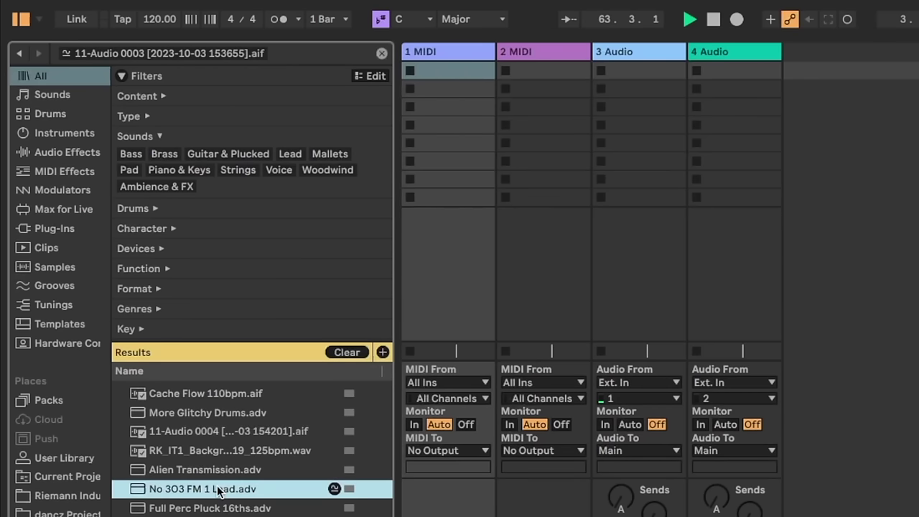
click(214, 452)
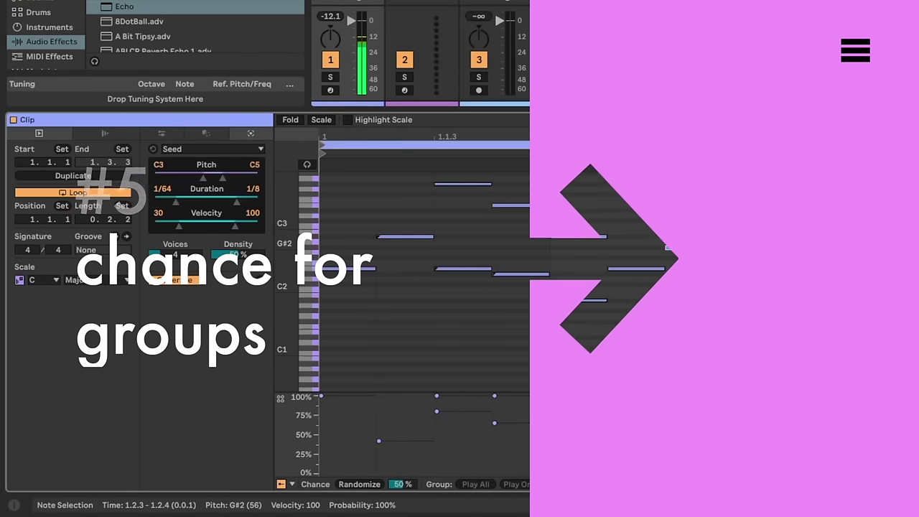
Delete the G#2 note at 1.2.3 and lower the chance of the A#2 to E3 notes between 1.1.2 and 1.3.1 to 13–30%
key(Delete)
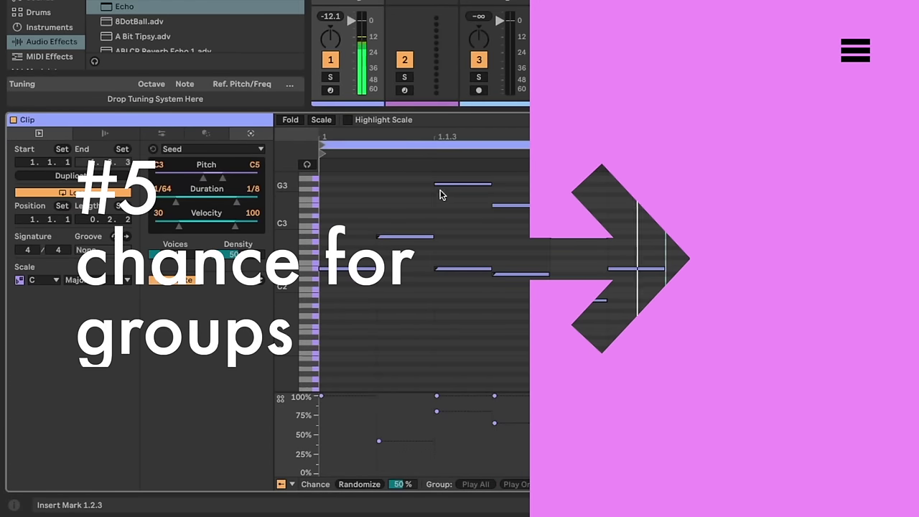
drag(383, 203, 807, 251)
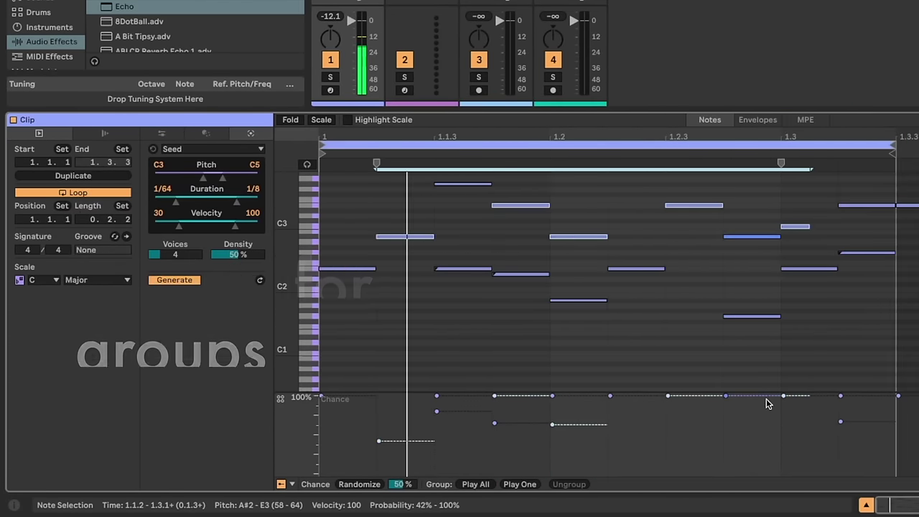
drag(767, 396, 769, 445)
click(743, 331)
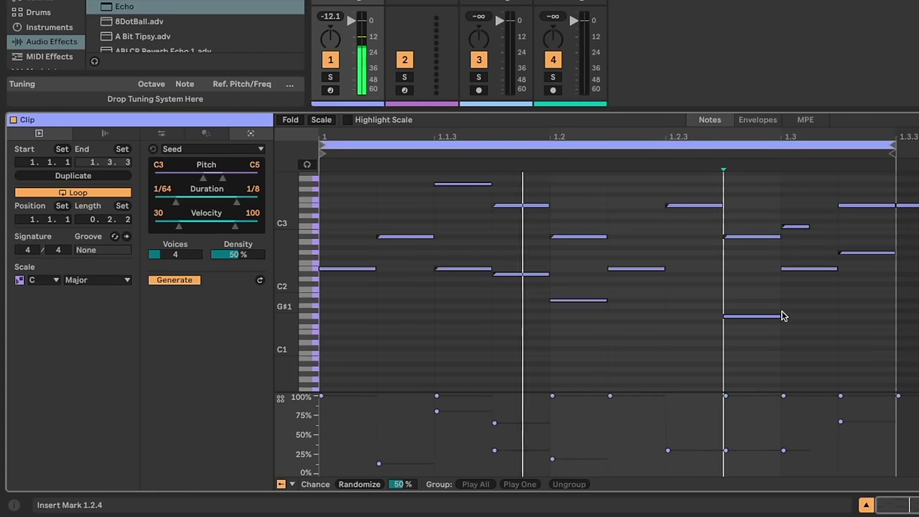
Lower the chance of the D#2 and E2 notes from 1.1.3 to 48–74%, and set the E2 note at 1.2.2 to 97%
drag(827, 287, 471, 267)
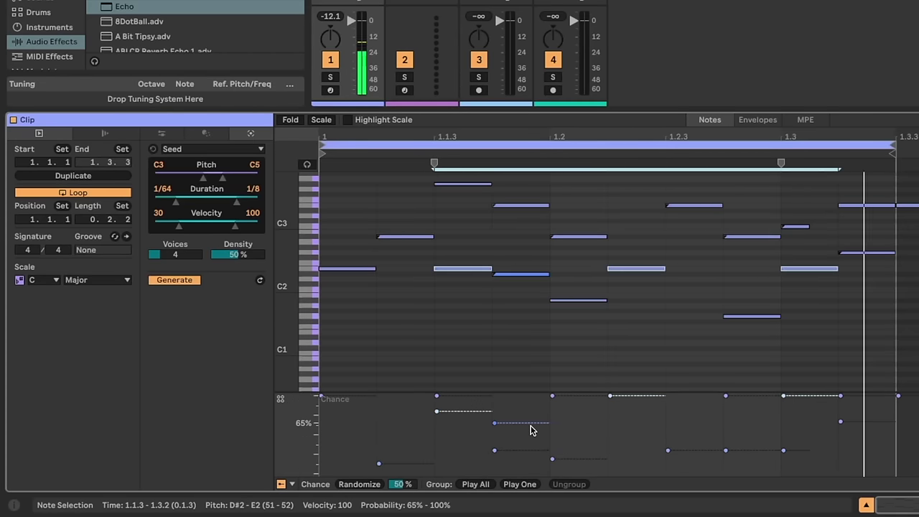
drag(529, 424, 529, 436)
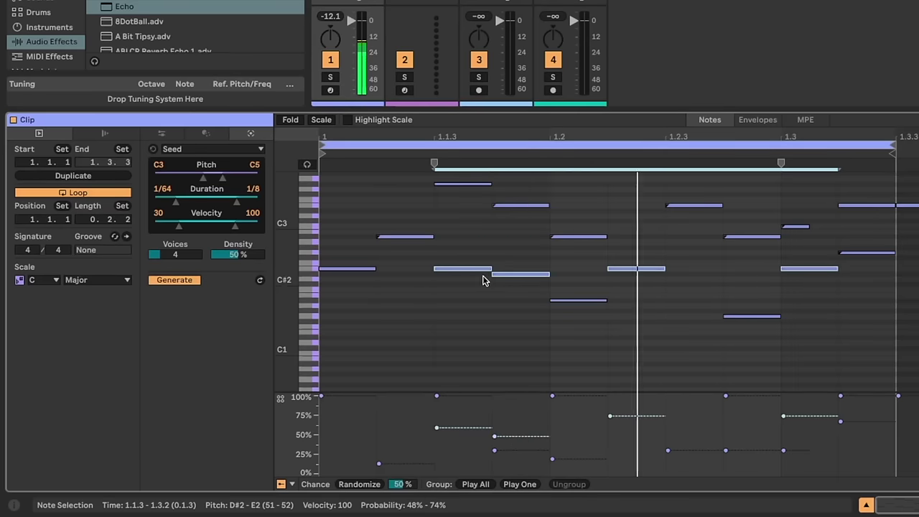
drag(380, 217, 740, 271)
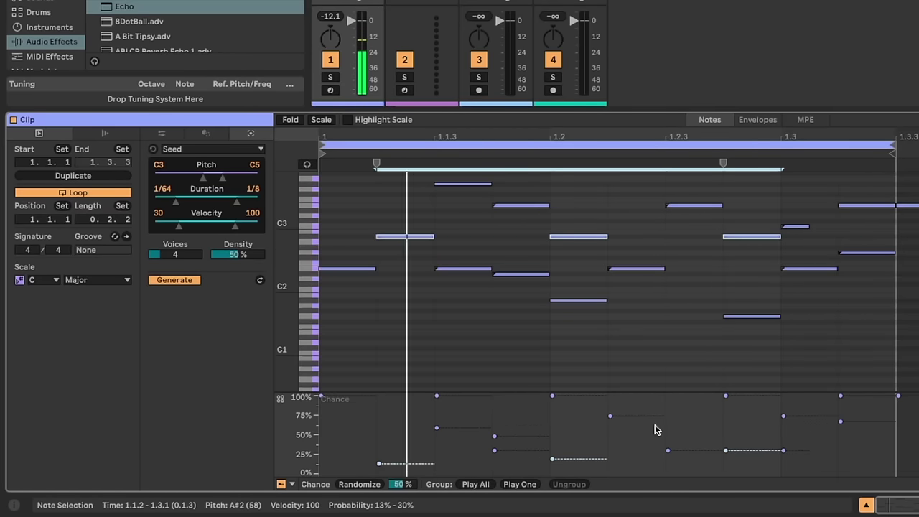
drag(610, 416, 609, 398)
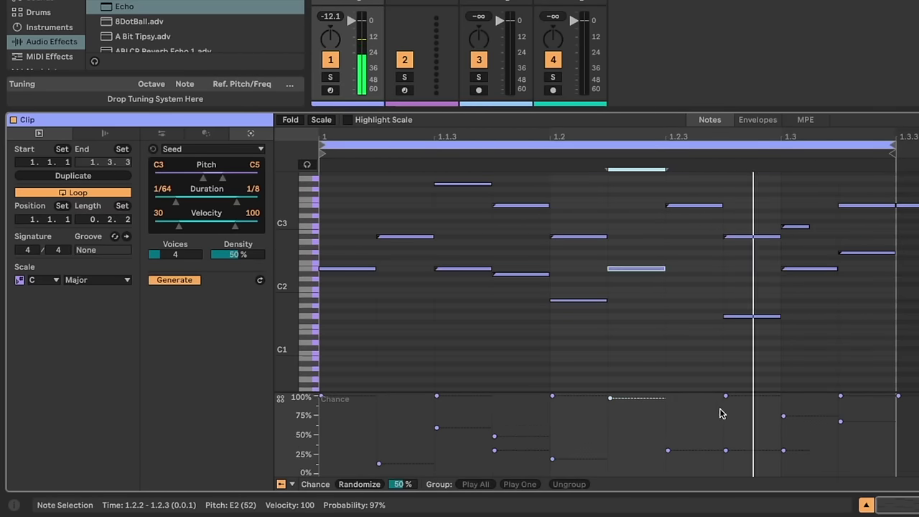
drag(825, 416, 826, 424)
drag(819, 393, 817, 361)
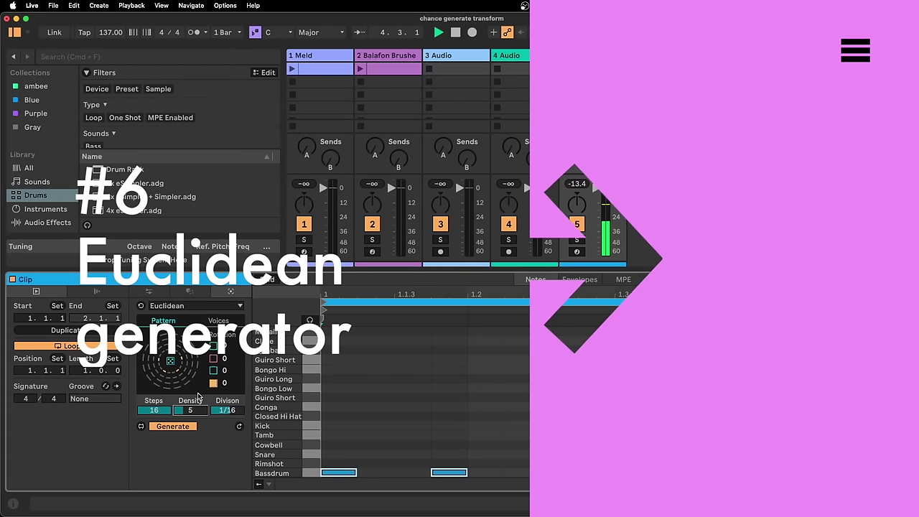
Enable the Rimshot voice with rotation 2 and the Snare voice with rotation 4 in the Euclidean generator, adjusting the pattern's density
click(213, 371)
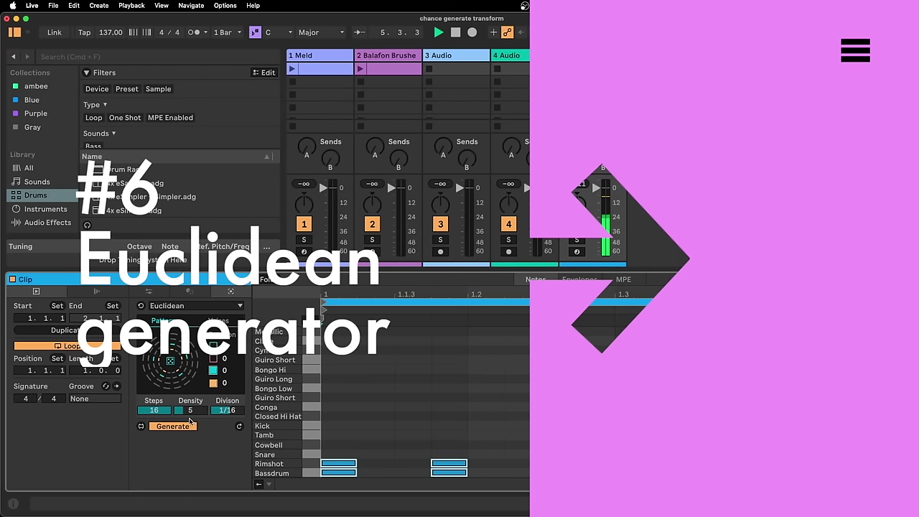
drag(226, 371, 224, 362)
click(213, 358)
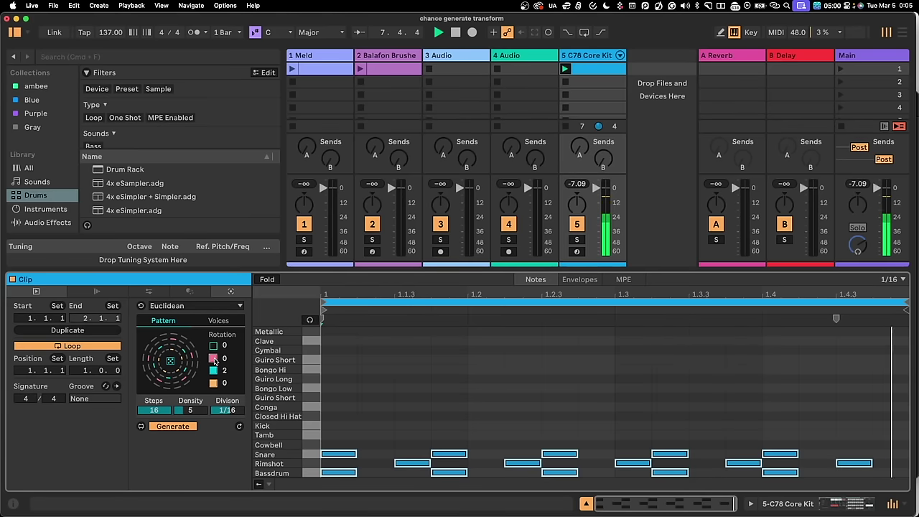
drag(225, 358, 225, 344)
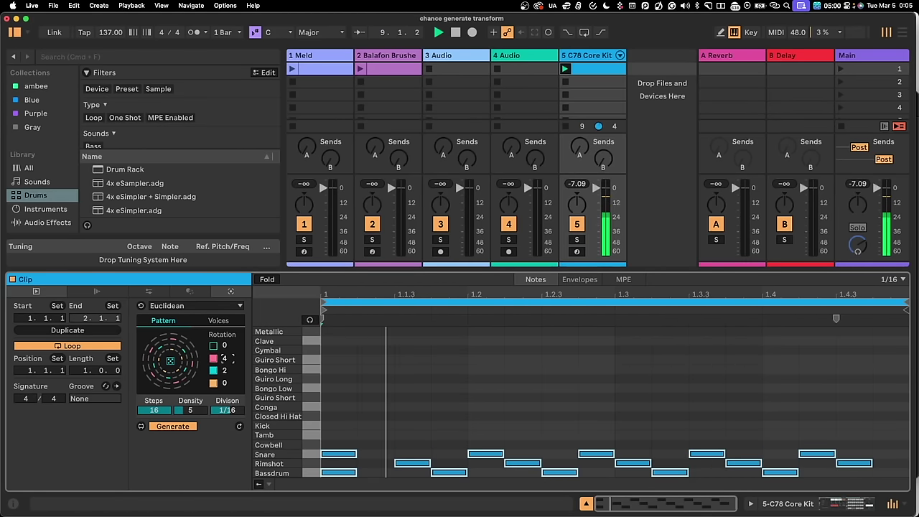
drag(190, 410, 154, 424)
click(154, 410)
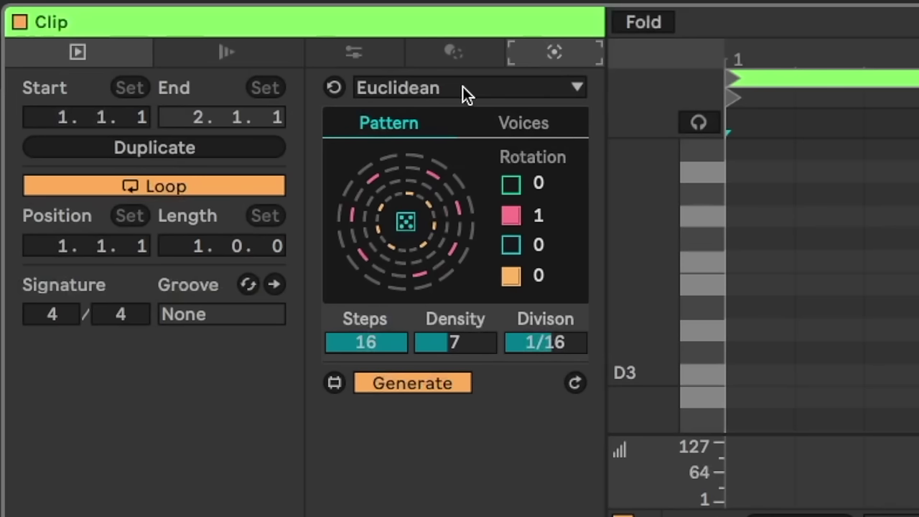
Switch the clip's generator to Max MIDI Generator and open its patch for editing, pointing out the input, "Build your Generator here" and output objects
click(193, 305)
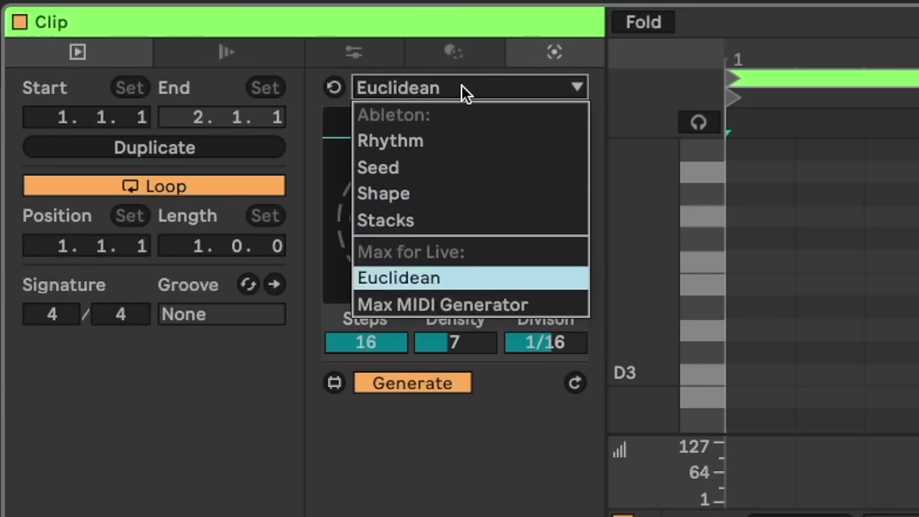
click(578, 309)
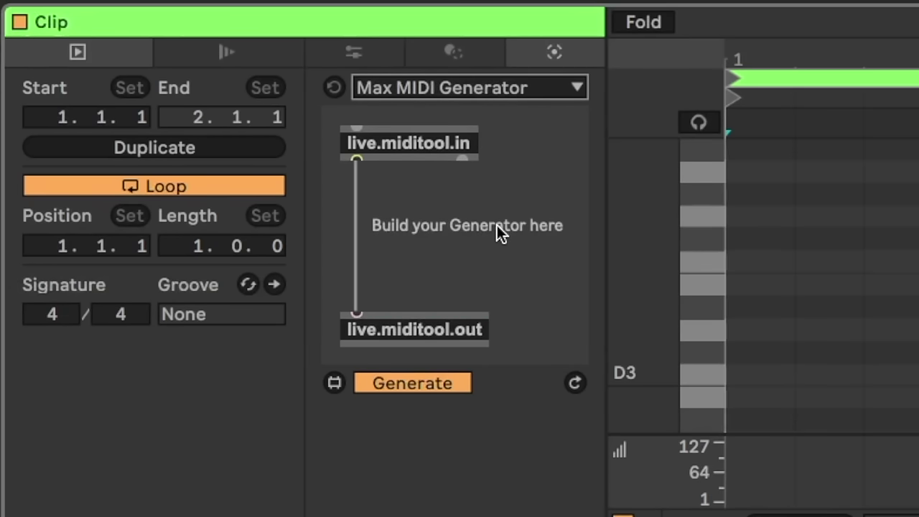
click(335, 382)
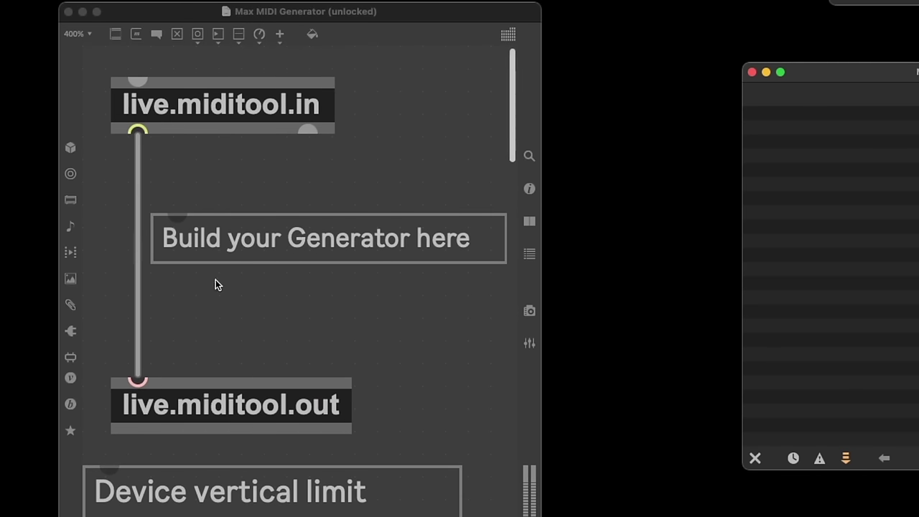
click(314, 115)
click(292, 230)
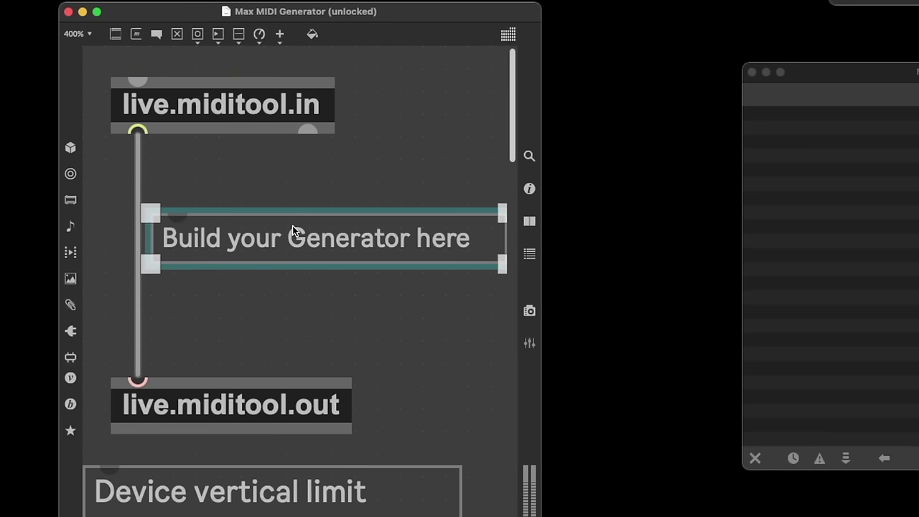
click(137, 397)
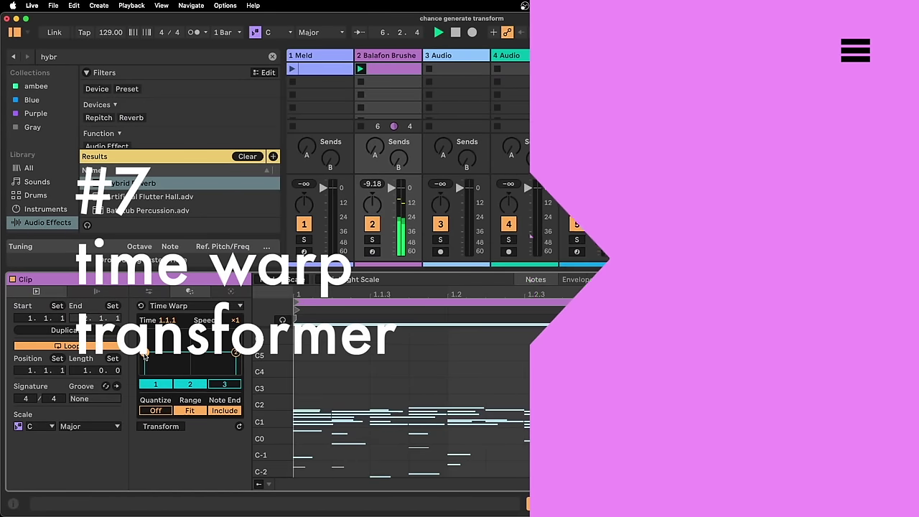
Set the first Time Warp breakpoint's speed to ×0.28 and apply the transformation to the Balafon clip
drag(143, 354, 140, 365)
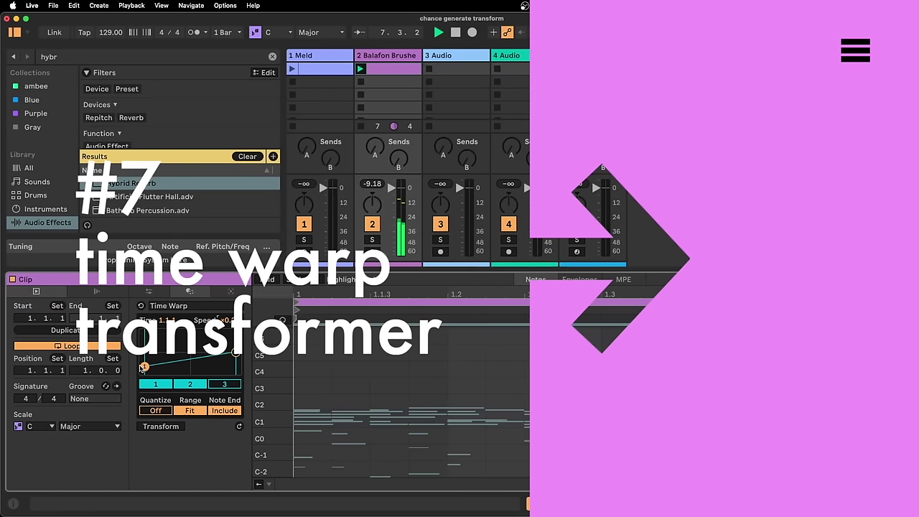
click(176, 426)
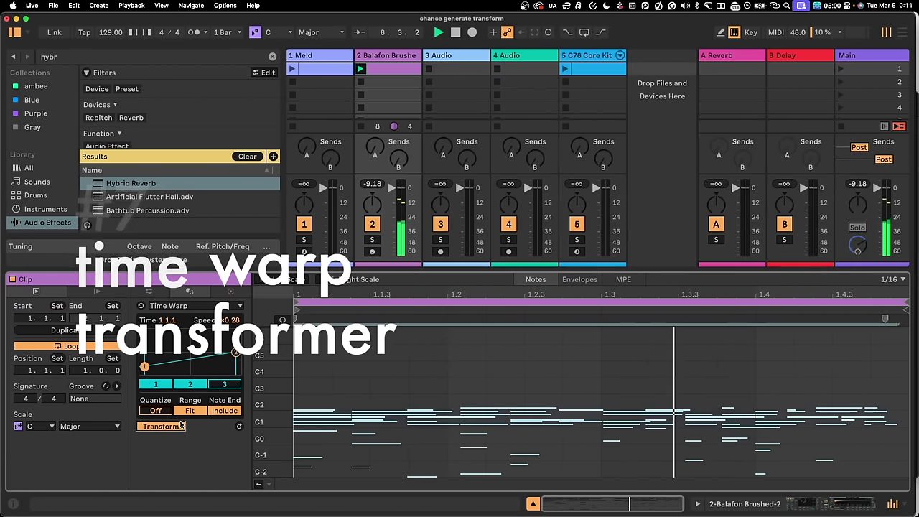
Reshape the Balafon clip's Time Warp curve by raising the first breakpoint and lowering the second breakpoint's speed to ×0.1
drag(236, 353, 237, 341)
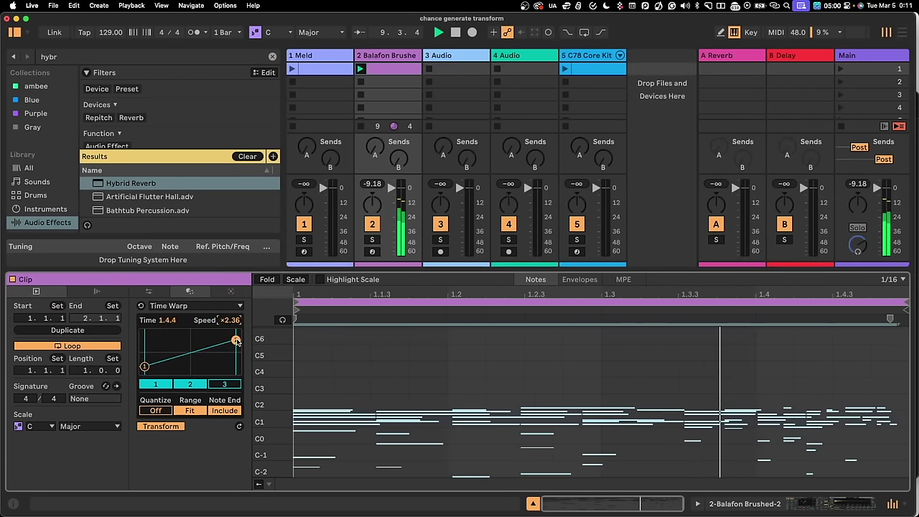
drag(144, 367, 144, 357)
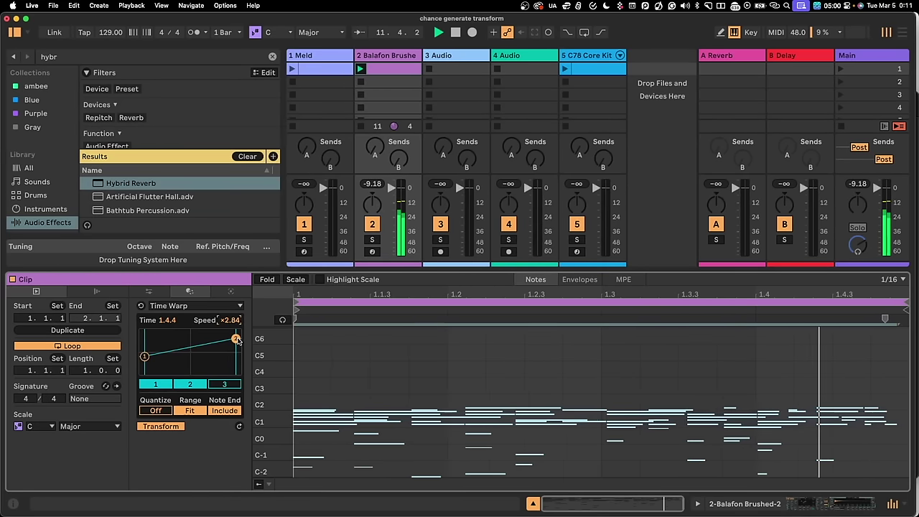
drag(237, 341, 237, 370)
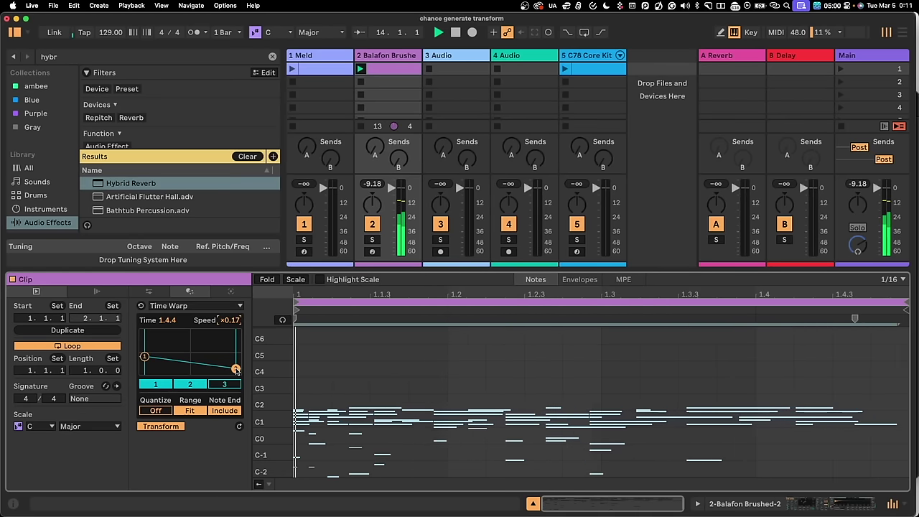
Undo the last Time Warp change, zoom the note editor in to the B0–G1 range, and marquee the notes between 1.2 and 1.4.4
click(337, 366)
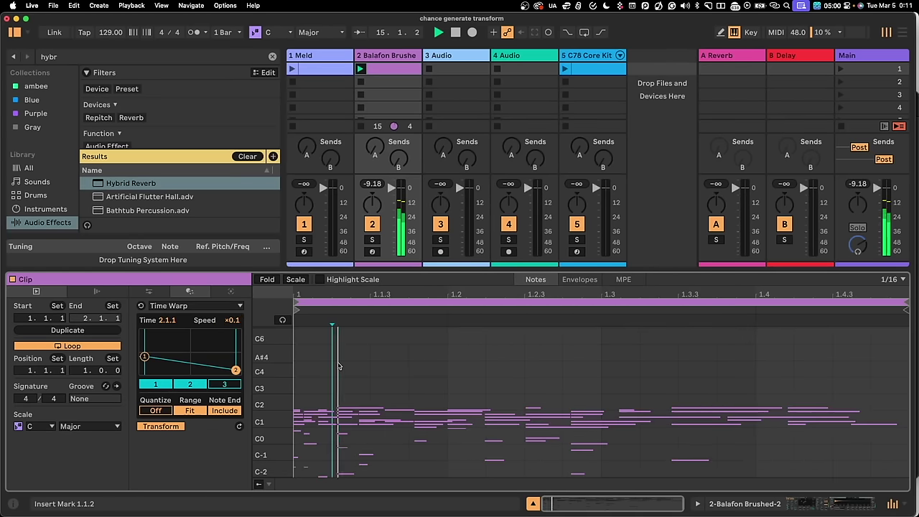
key(super+z)
click(339, 376)
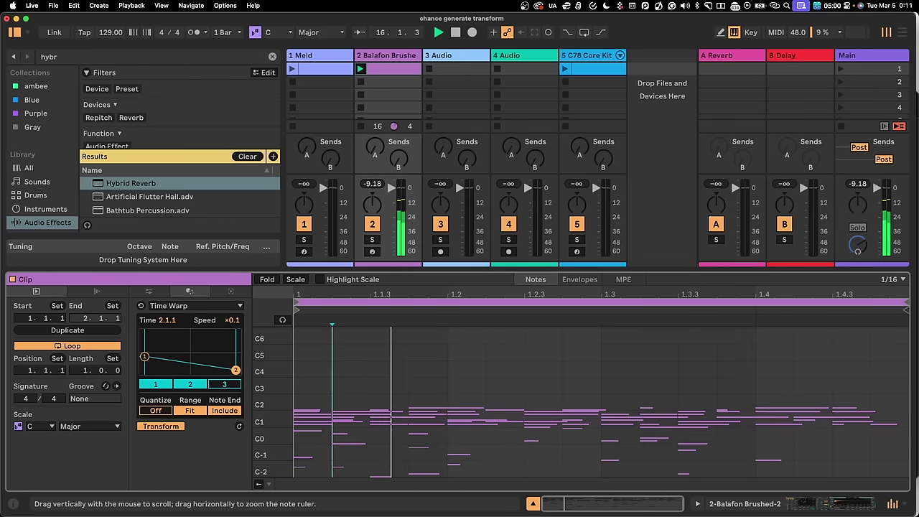
drag(264, 424, 307, 475)
click(880, 369)
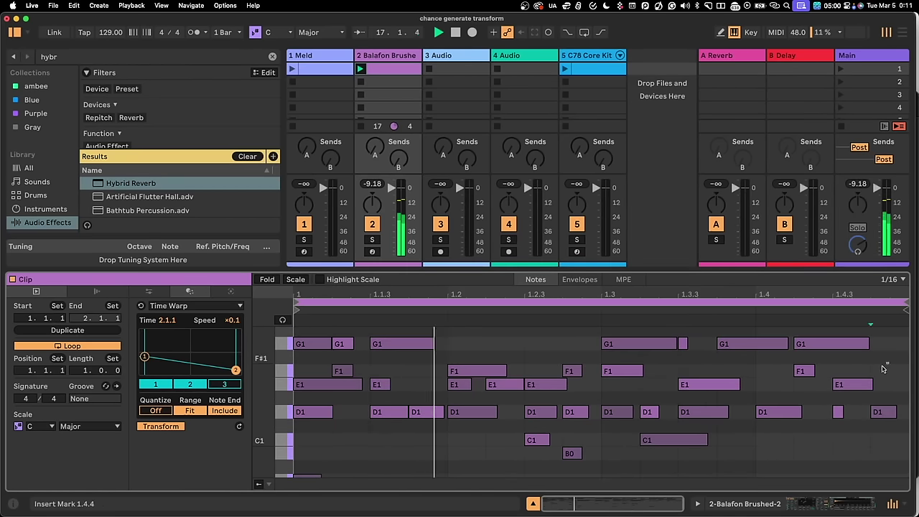
drag(883, 369, 468, 425)
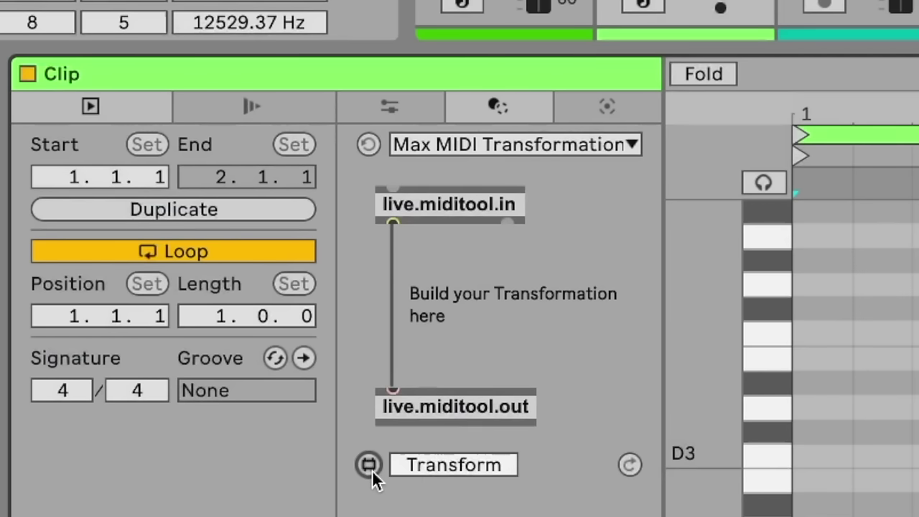
Open the Max MIDI Transformation patch for editing and review live.miditool.in's help pages on dictionary format, transformation and context (1)
click(371, 468)
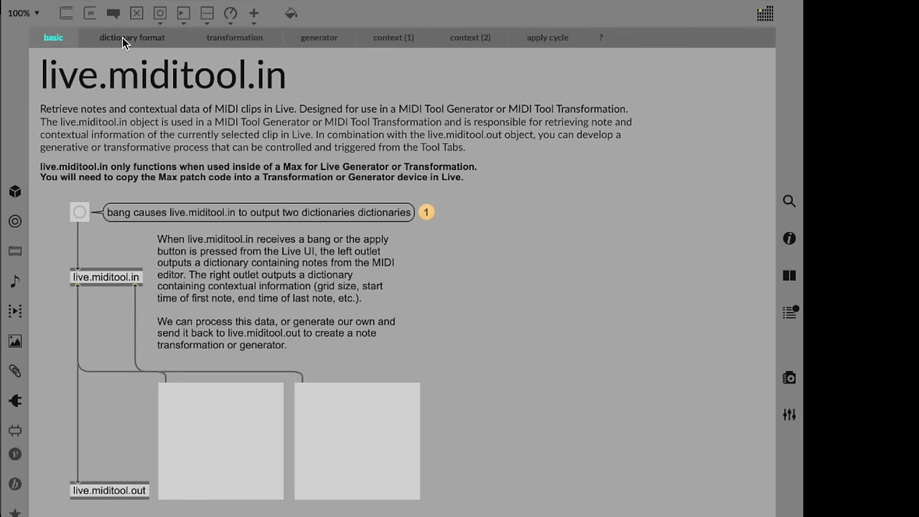
click(122, 37)
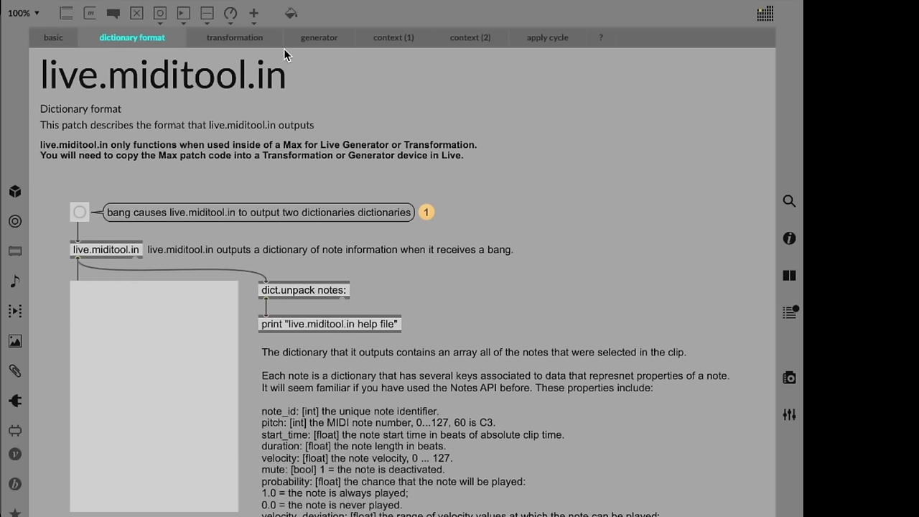
click(237, 38)
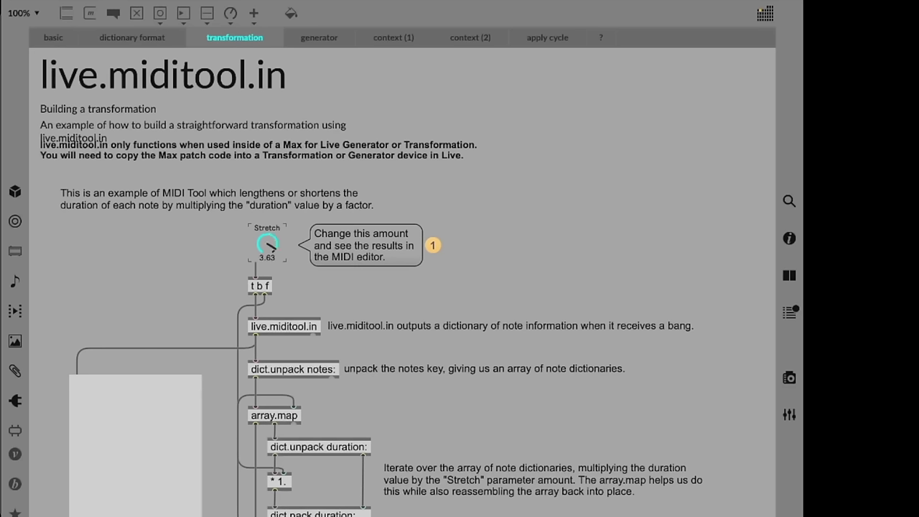
click(394, 39)
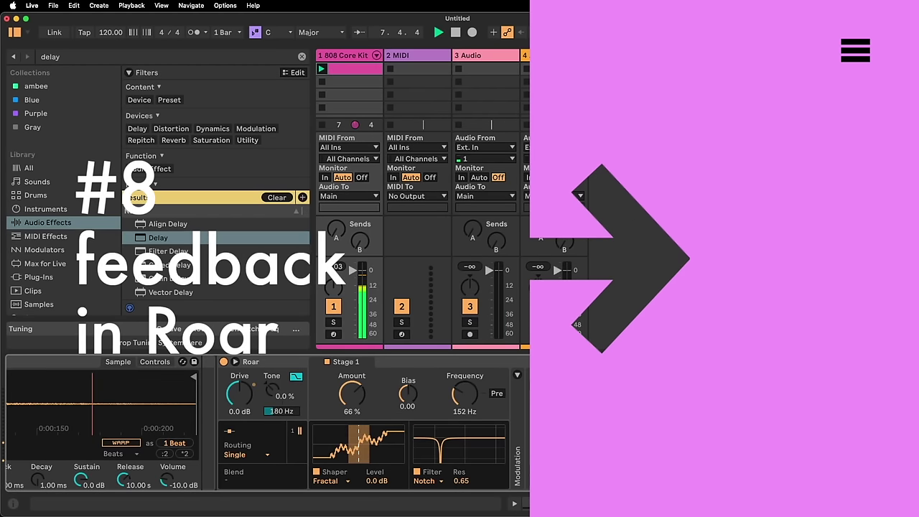
Set Roar's shaper to Noise Injection, with the Dotted feedback time at 1/8 and the feedback amount at about 12%
click(329, 480)
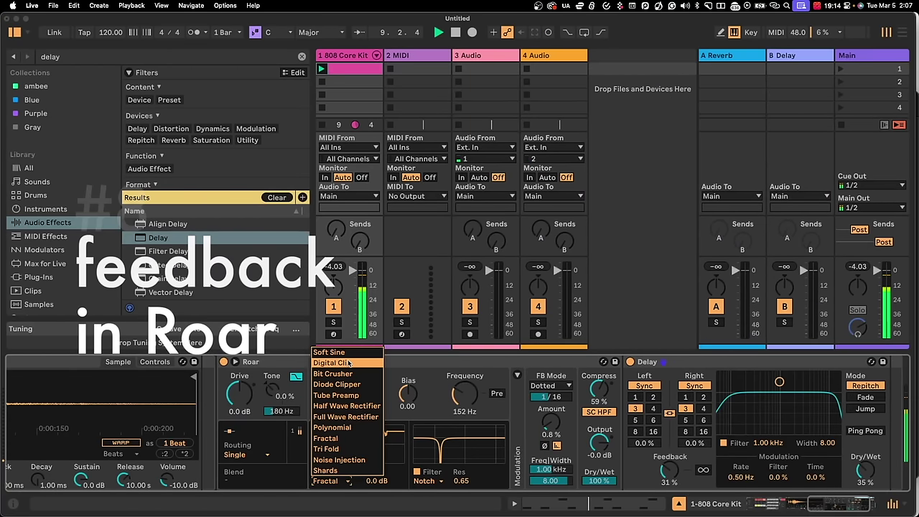
click(339, 459)
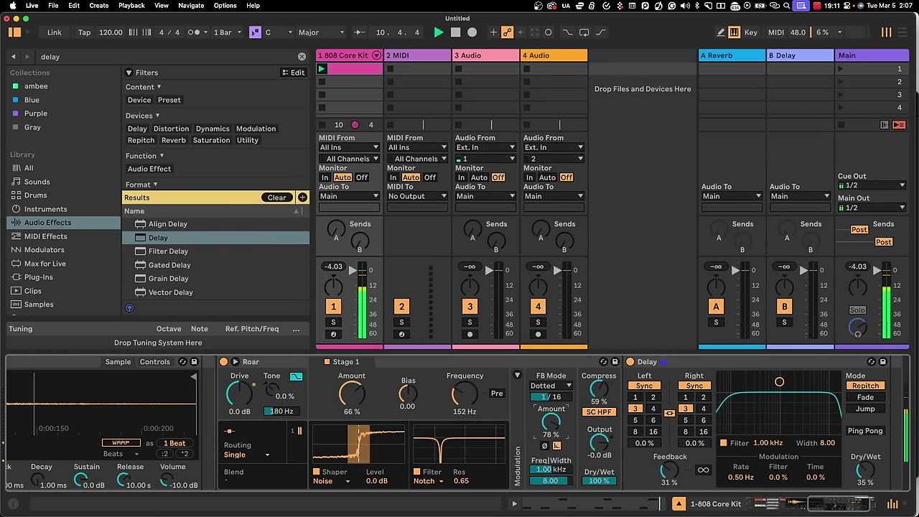
drag(551, 422, 551, 465)
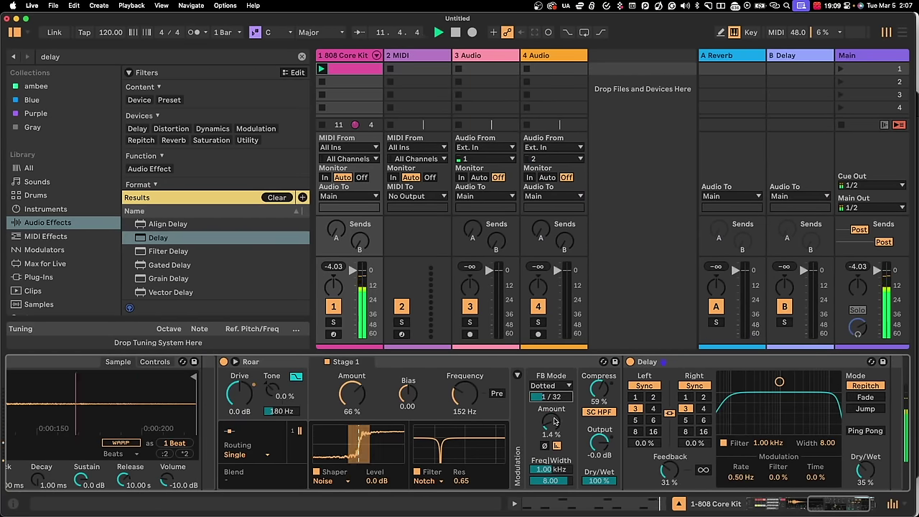
drag(550, 397, 551, 466)
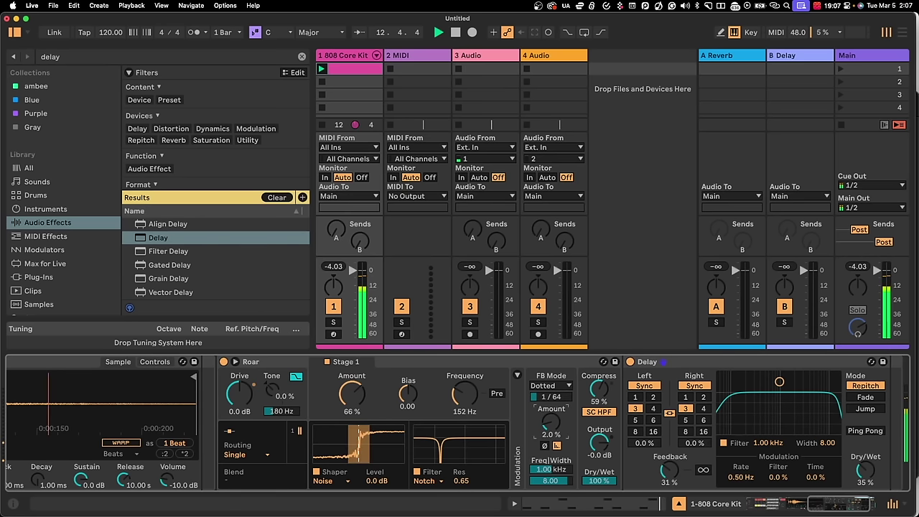
drag(551, 412, 551, 402)
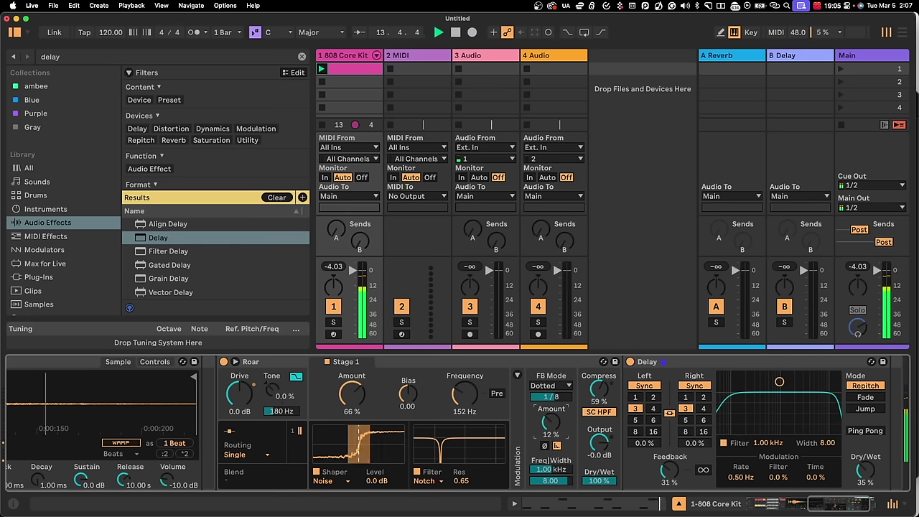
Change Roar's shaper to Polynomial with amount 46%, set the filter frequency to 1.44 kHz, and raise the feedback amount to about 62%
click(351, 480)
click(294, 425)
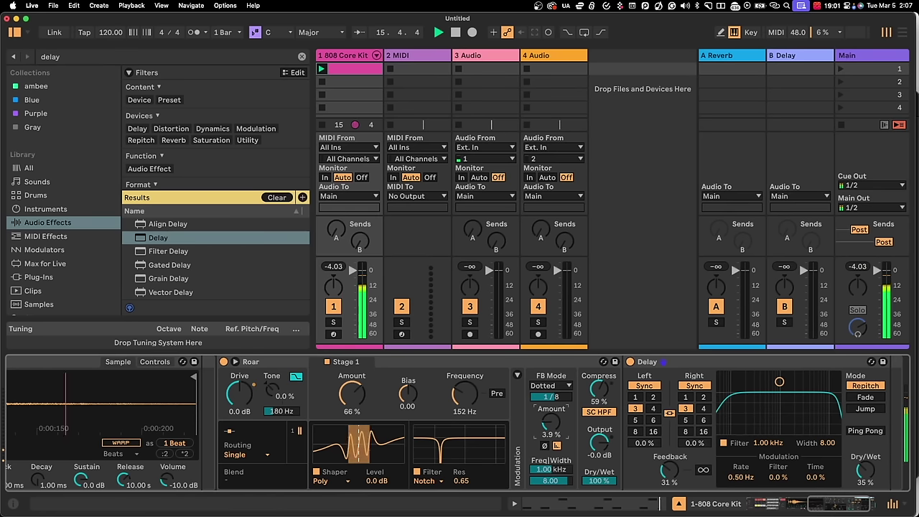
drag(464, 393, 464, 363)
drag(551, 422, 550, 440)
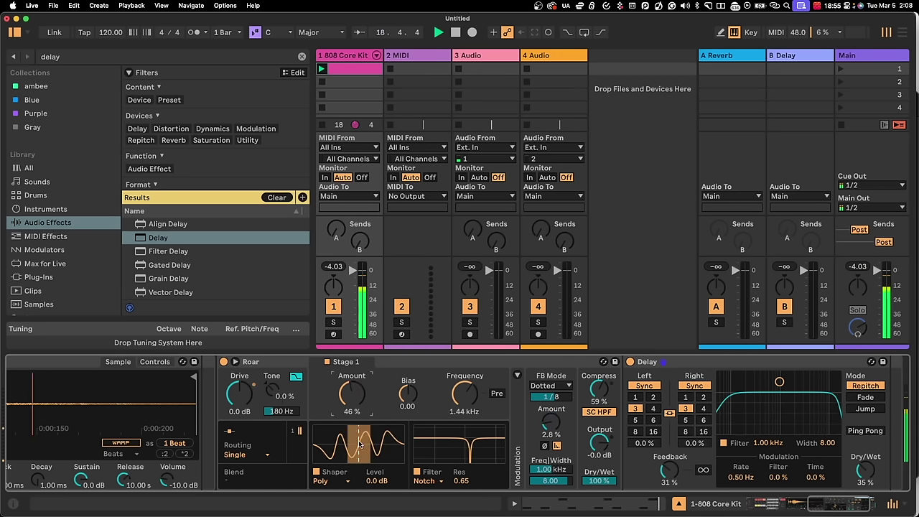
drag(551, 424, 551, 402)
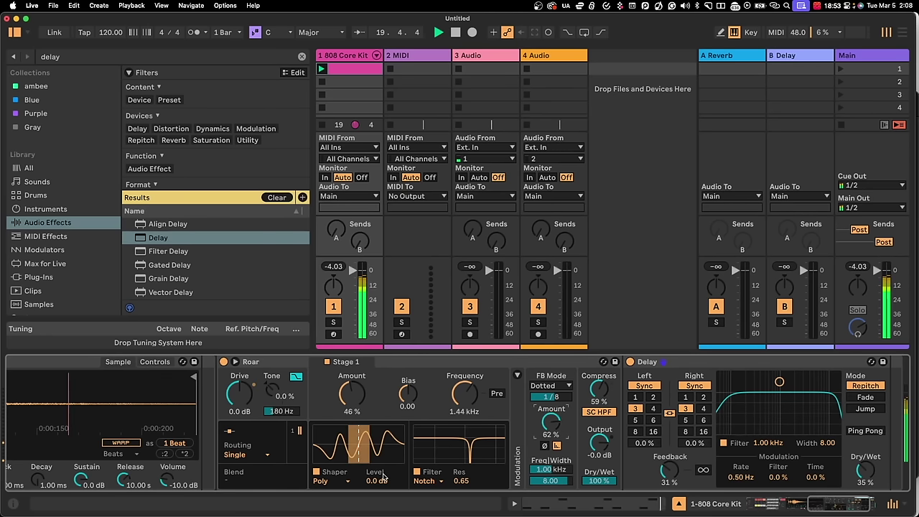
Switch Roar's shaper to Tube Preamp and lower the feedback amount
click(323, 481)
click(338, 396)
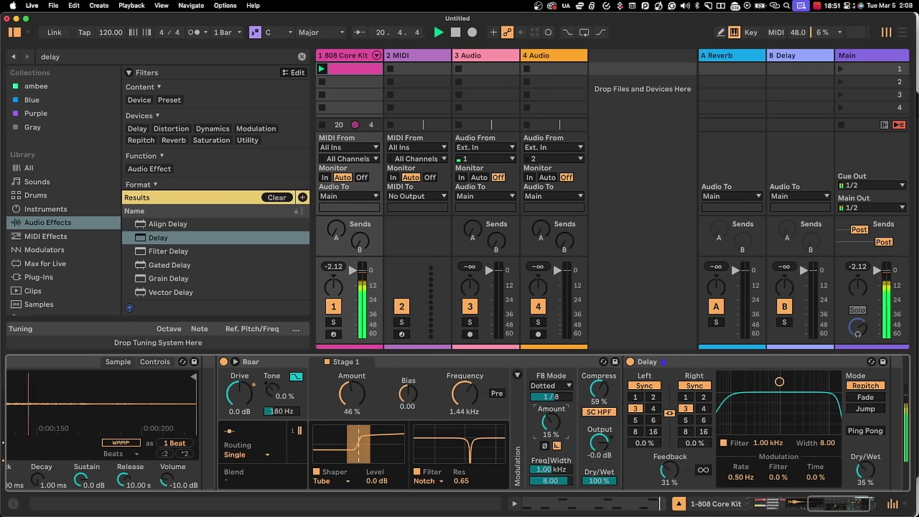
mouse_move(551, 424)
mouse_down()
mouse_move(550, 388)
mouse_move(551, 439)
mouse_up()
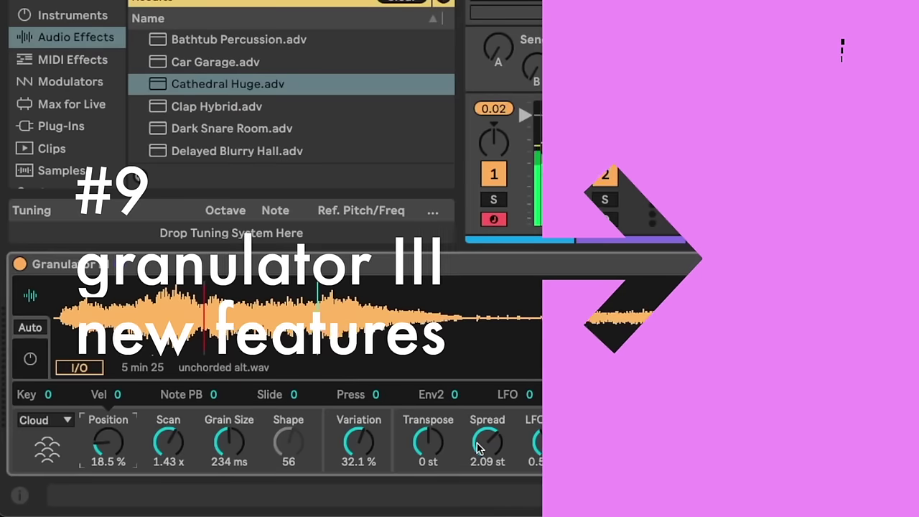
In Granulator III's Cloud mode, set Spread to 0.00 st, Grain Size to 622 ms and Position to 25.6%
drag(482, 449, 481, 470)
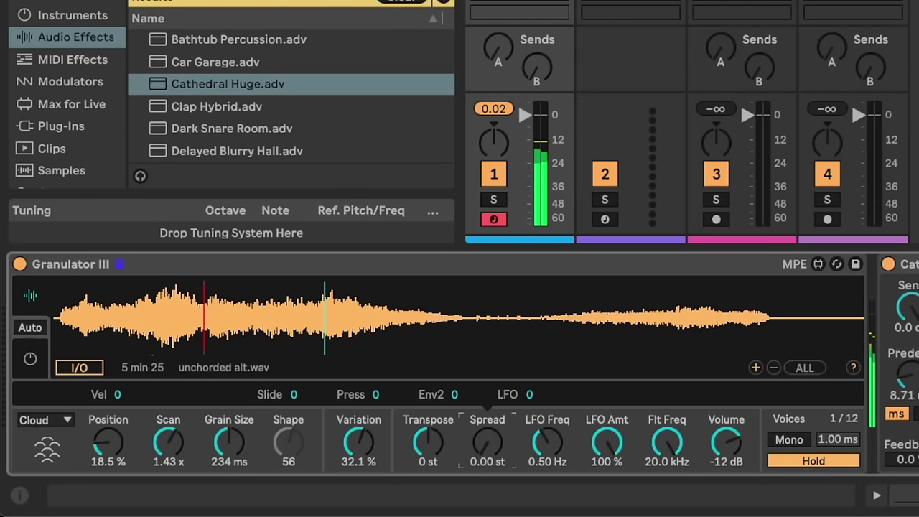
drag(230, 441, 230, 406)
drag(114, 439, 113, 429)
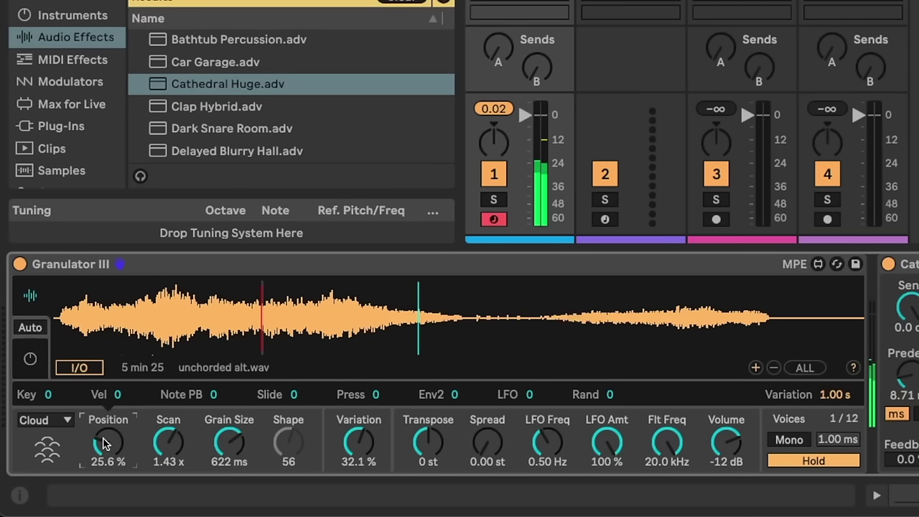
Switch Granulator III to Loop mode and set Position to 59.5%
click(57, 420)
click(46, 451)
click(46, 453)
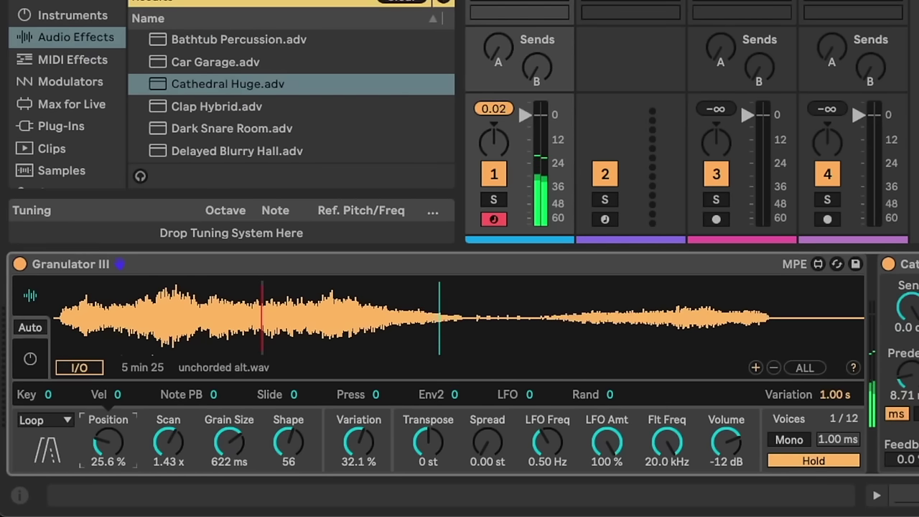
mouse_move(106, 444)
mouse_down()
mouse_move(106, 373)
mouse_move(106, 395)
mouse_up()
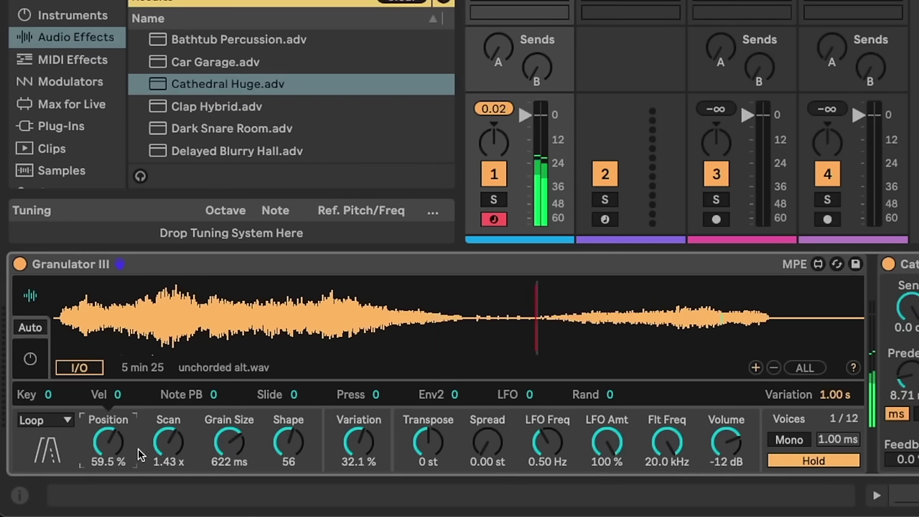
Set Granulator III's Scan to 0.36x, lower Grain Size to 2.33 ms before raising it slightly, and reduce Variation
mouse_move(162, 451)
mouse_down()
mouse_move(167, 481)
mouse_move(174, 448)
mouse_up()
drag(229, 443, 229, 500)
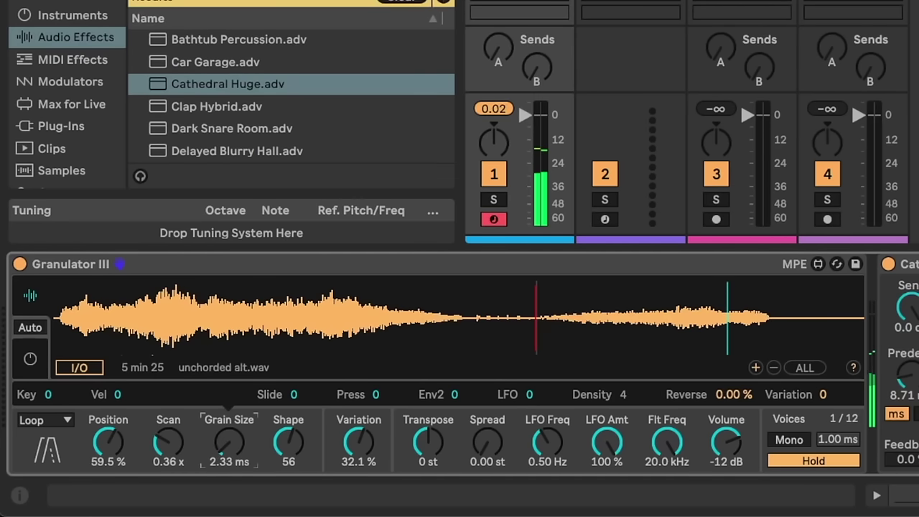
drag(229, 460, 229, 445)
drag(358, 443, 358, 481)
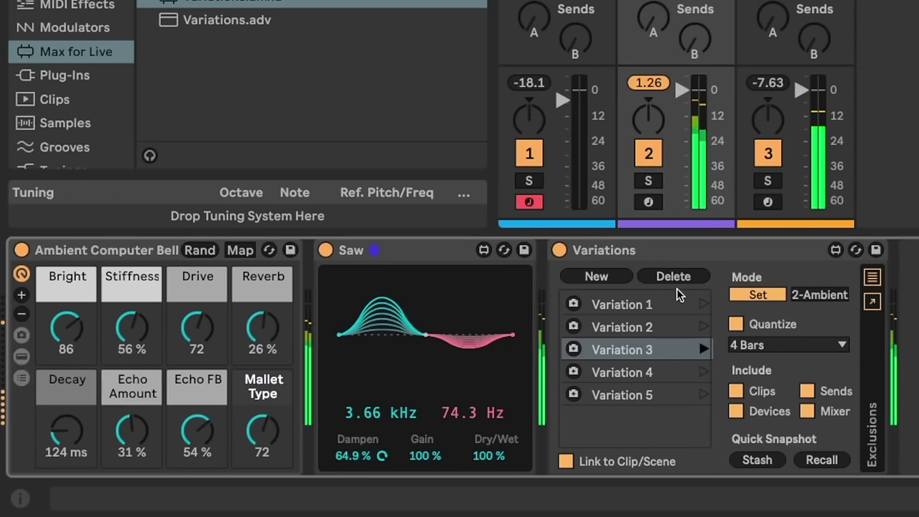
Recall Variation 1, Variation 5, Variation 4 and Variation 3 in turn in the Variations device
click(700, 305)
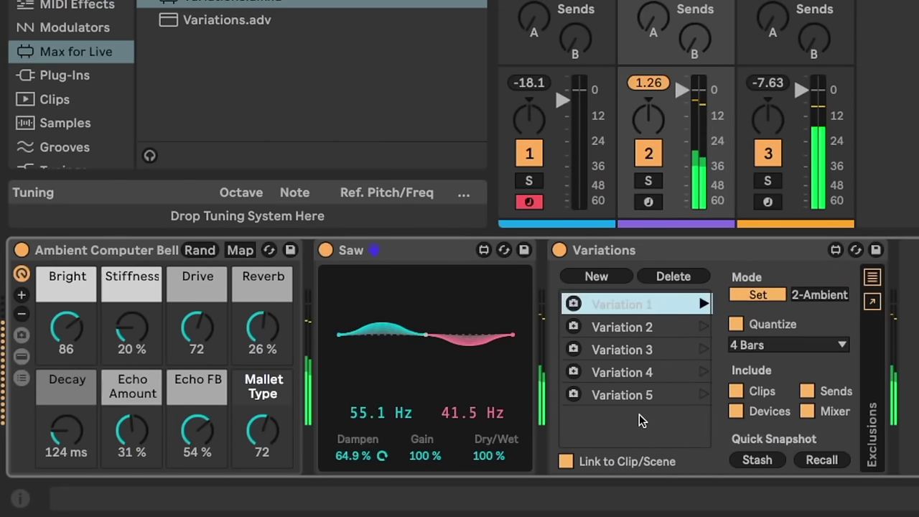
click(703, 395)
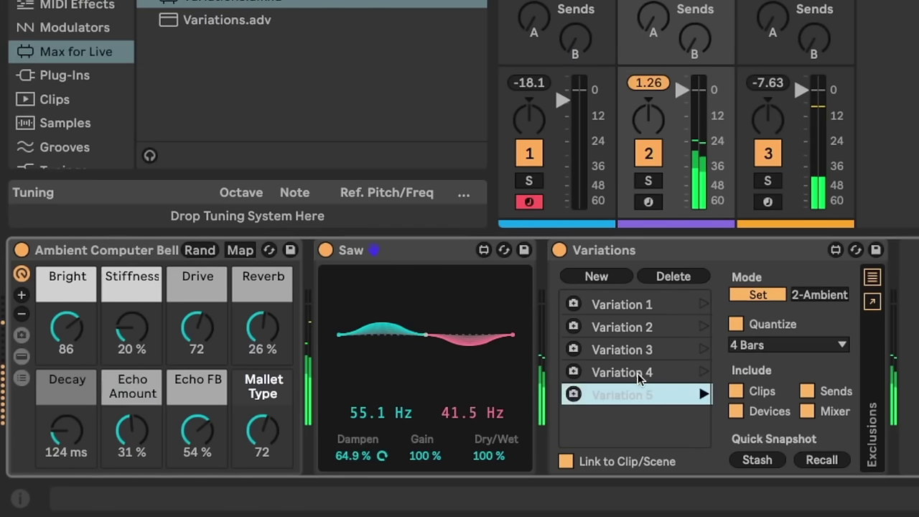
click(704, 372)
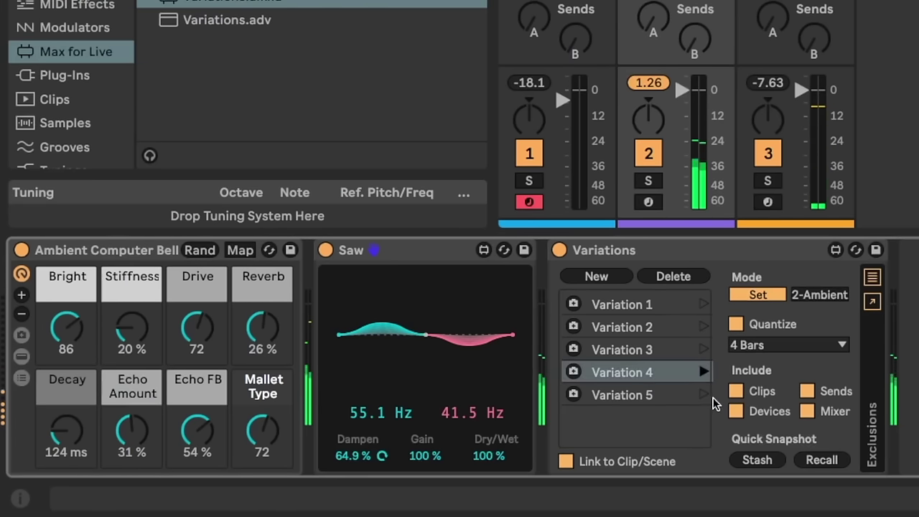
click(704, 350)
key(ctrl+r)
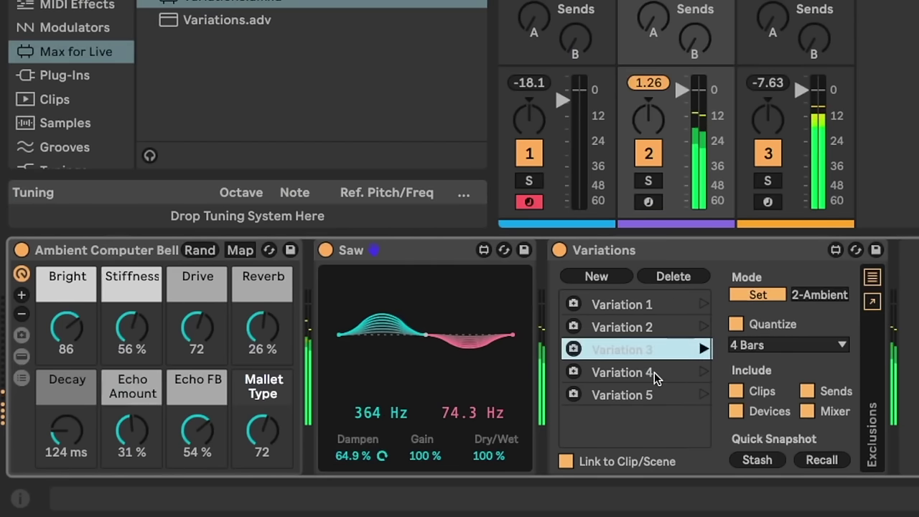
key(Return)
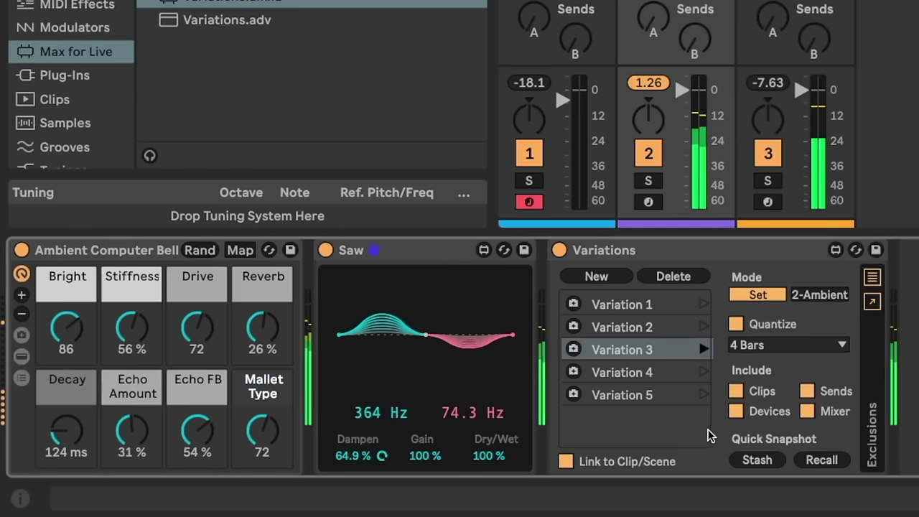
Recall Variation 5 and save the set's current state as a new variation in the Variations device
click(704, 394)
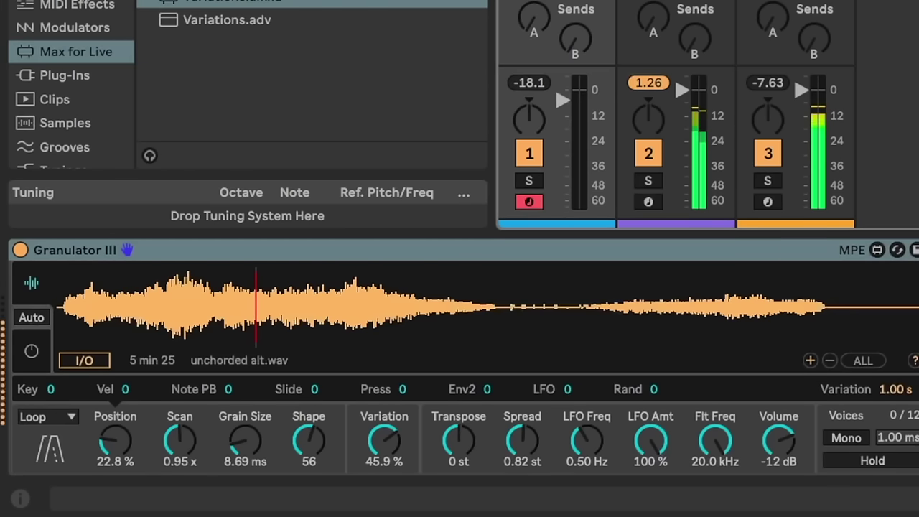
scroll(460, 359, right, 5)
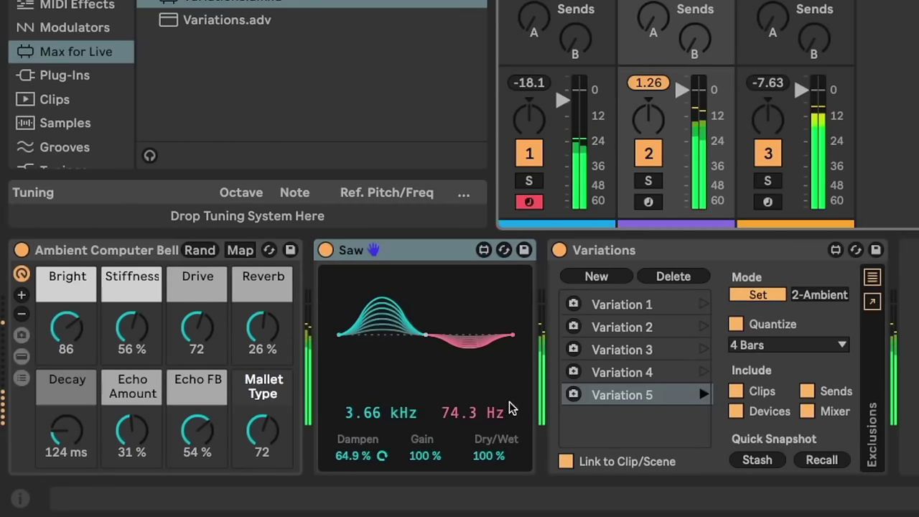
click(596, 276)
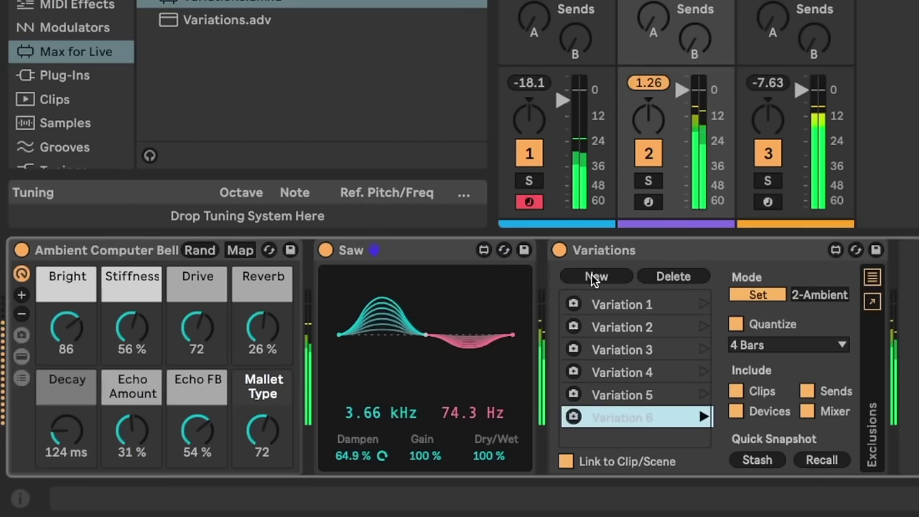
Set the rack's Mallet Type to 42, save that state as a new variation, and recall Variation 5 and Variation 7
drag(262, 427, 262, 449)
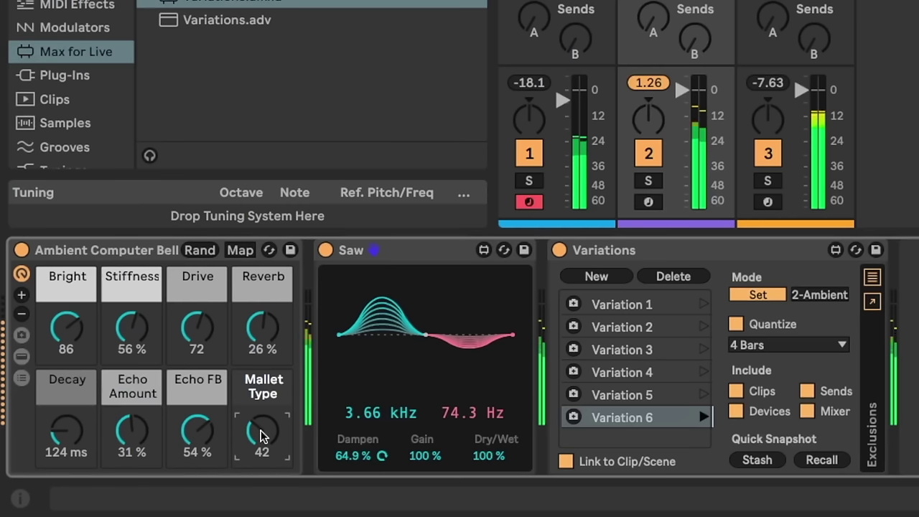
click(596, 277)
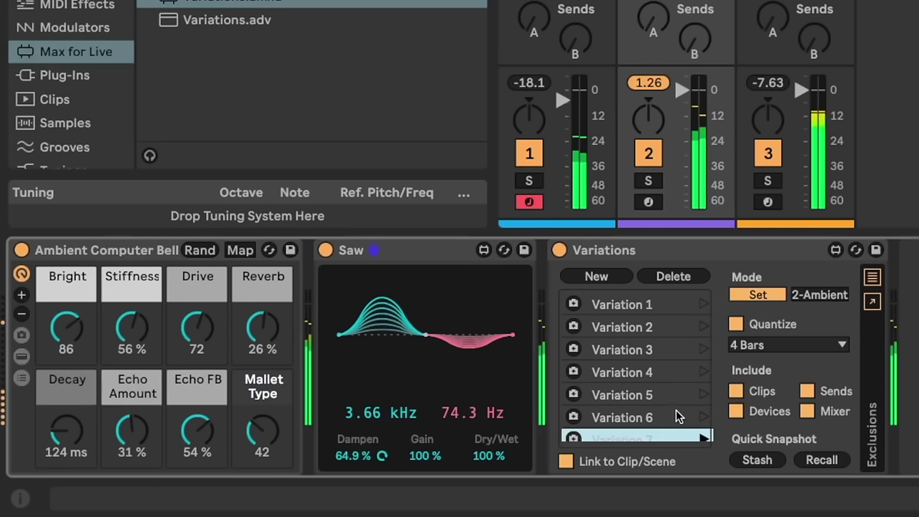
click(704, 394)
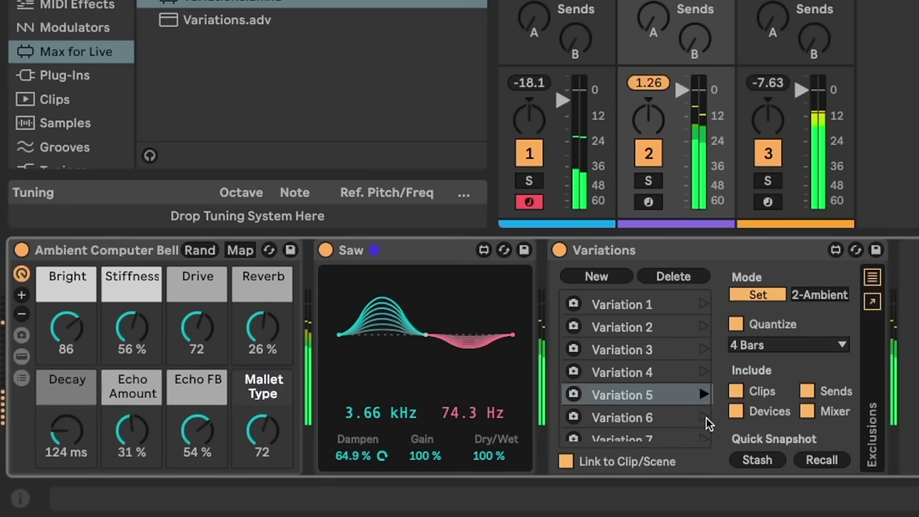
click(704, 439)
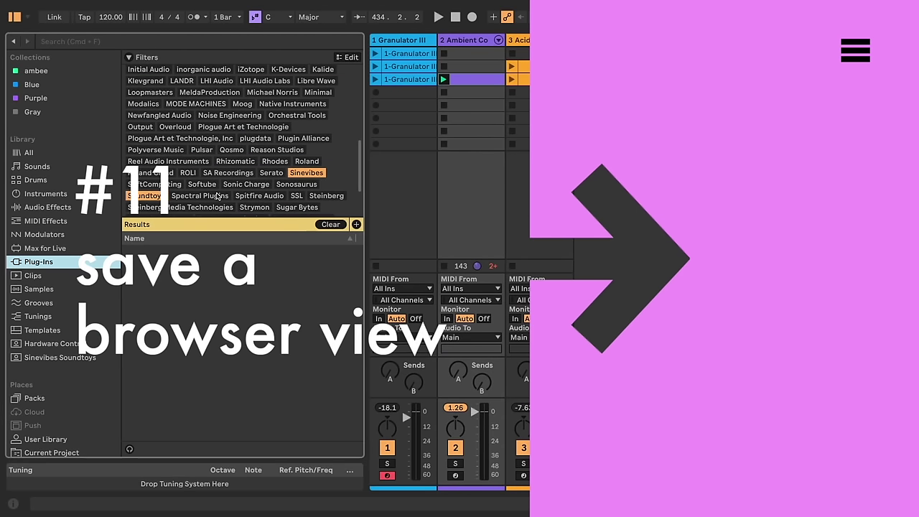
Clear the browser filters, filter the plug-ins by creator Sinevibes, and save the filtered results as a browser view
click(330, 224)
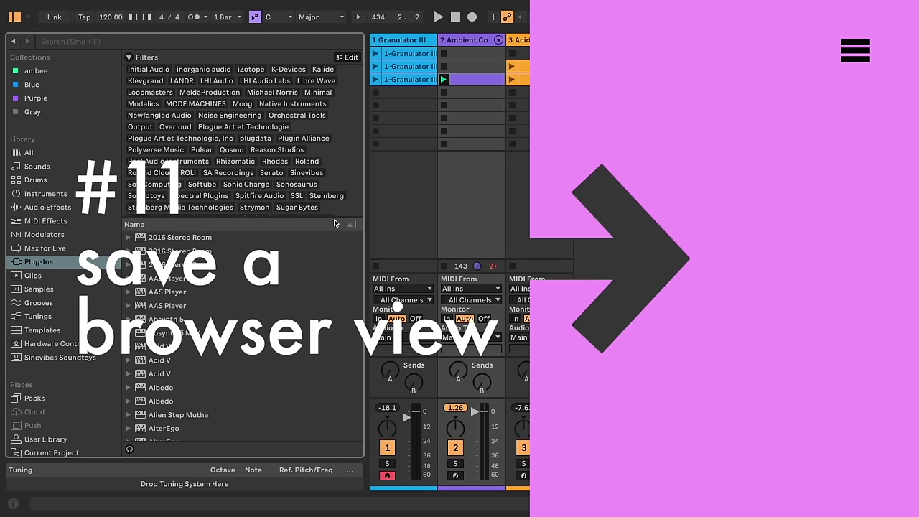
click(307, 172)
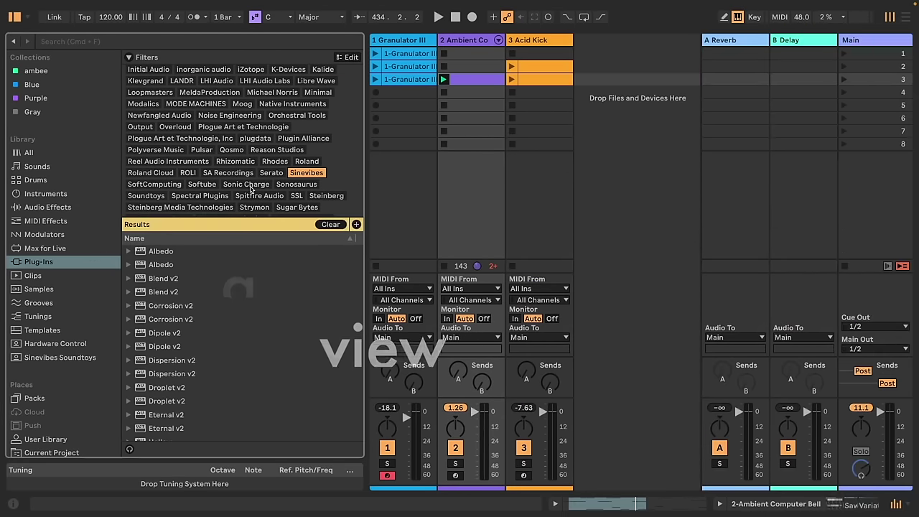
click(158, 200)
click(157, 197)
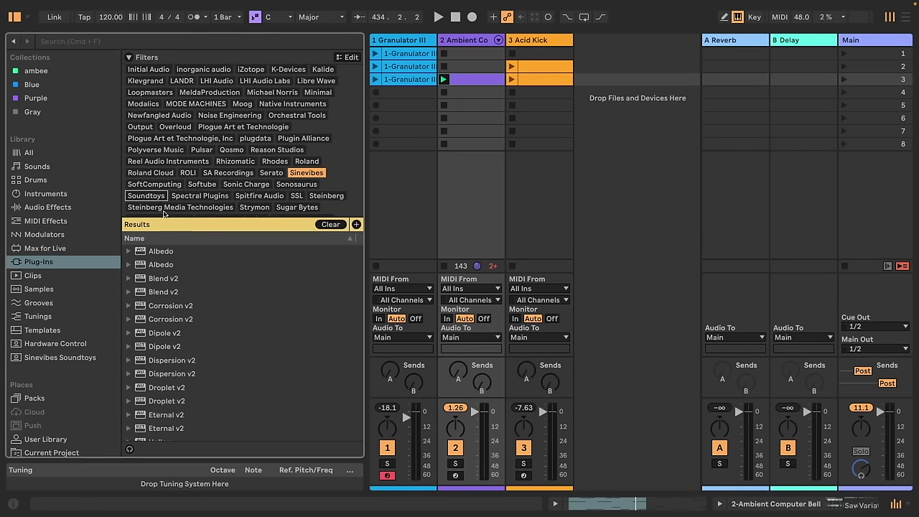
click(356, 224)
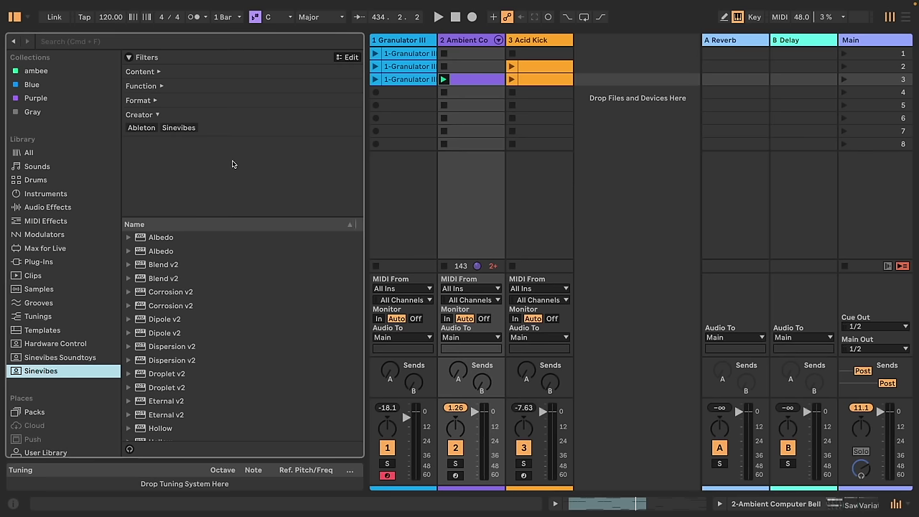
Open the filter editor for the Sinevibes view and look through the available Creator tags
click(348, 58)
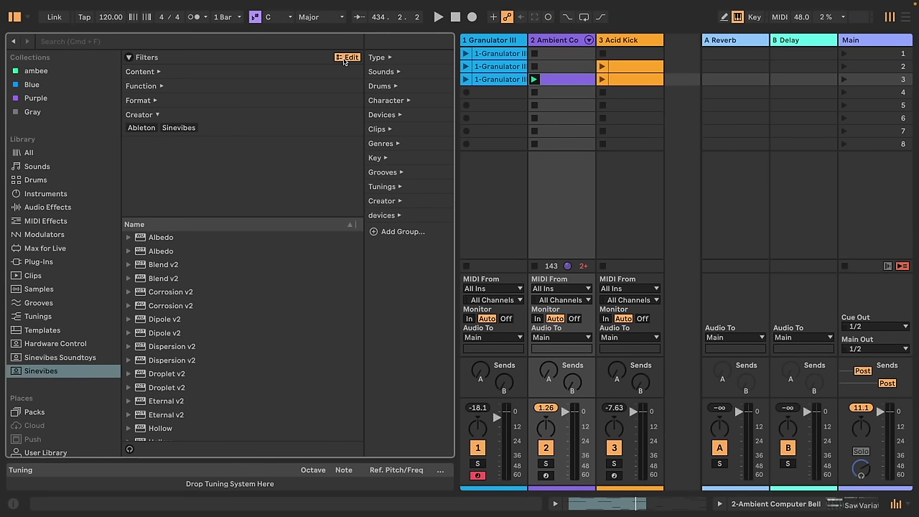
click(398, 200)
scroll(392, 344, down, 15)
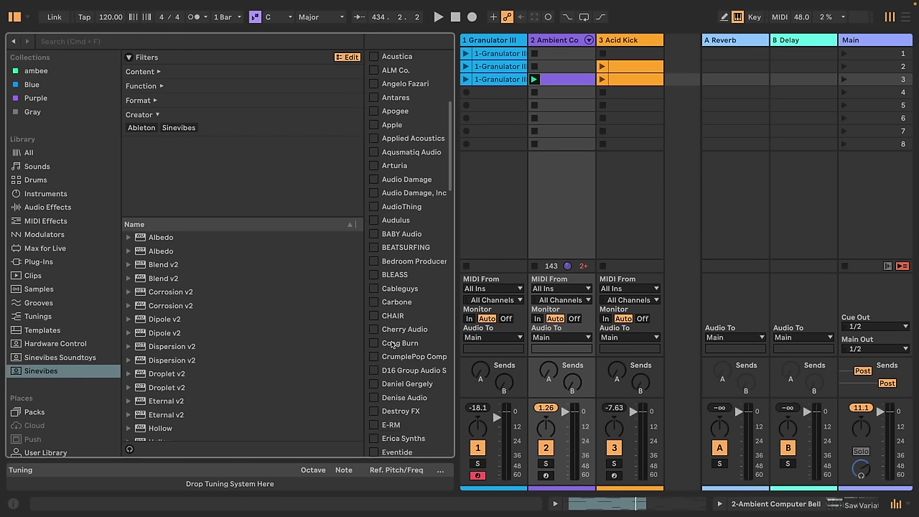
scroll(392, 345, down, 6)
scroll(390, 287, up, 3)
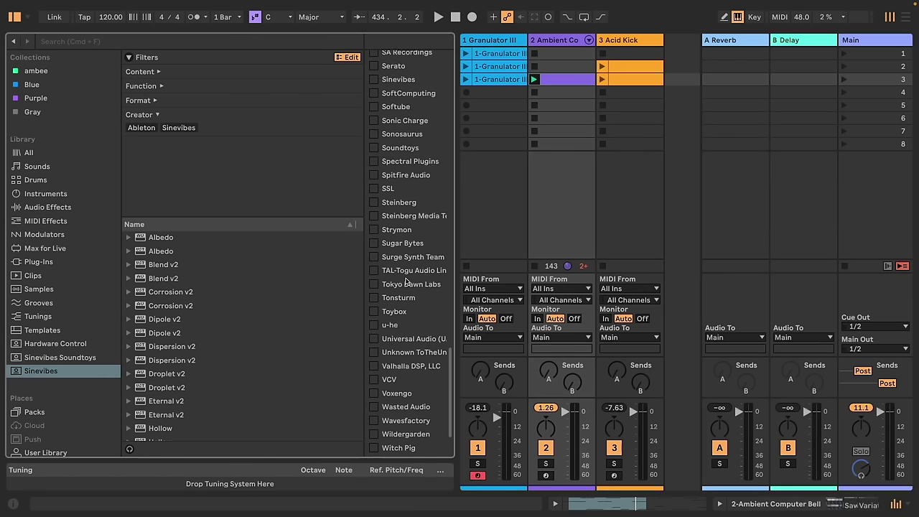
scroll(389, 222, up, 3)
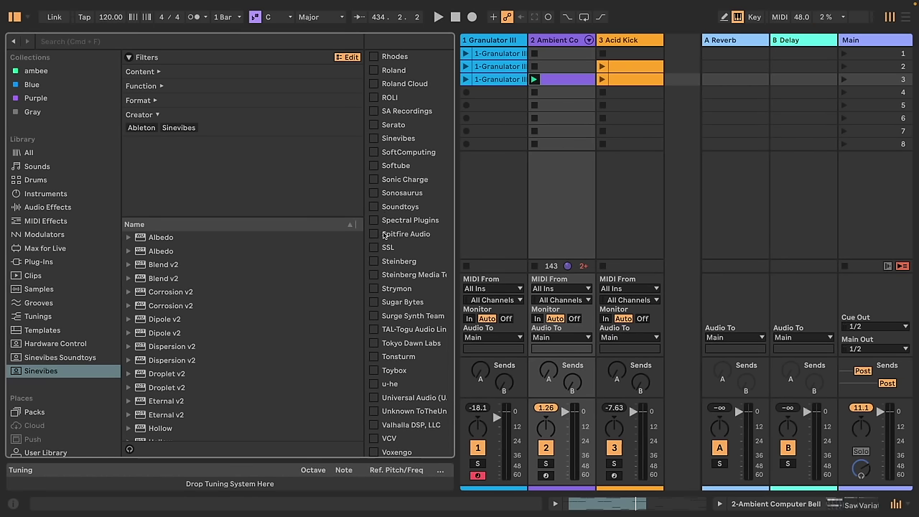
scroll(385, 287, up, 20)
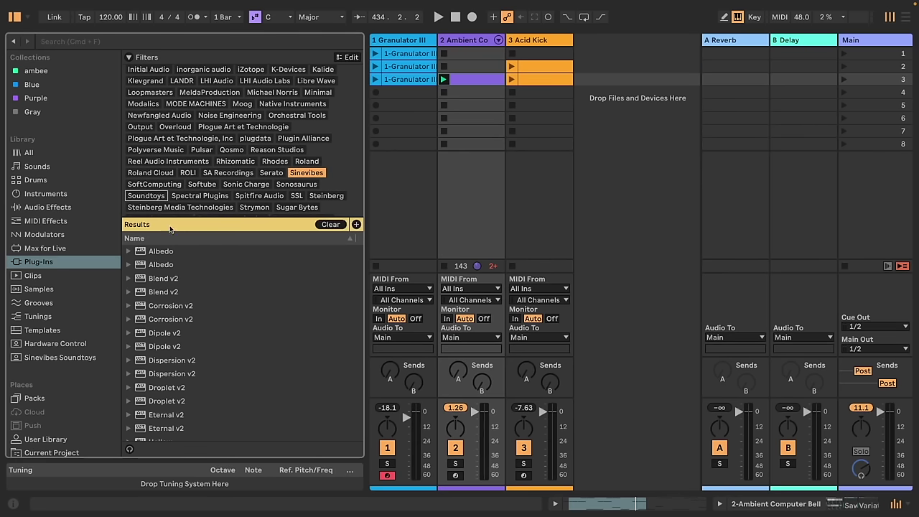
Save the Sinevibes-filtered plug-in results as a custom view in the browser library
click(356, 225)
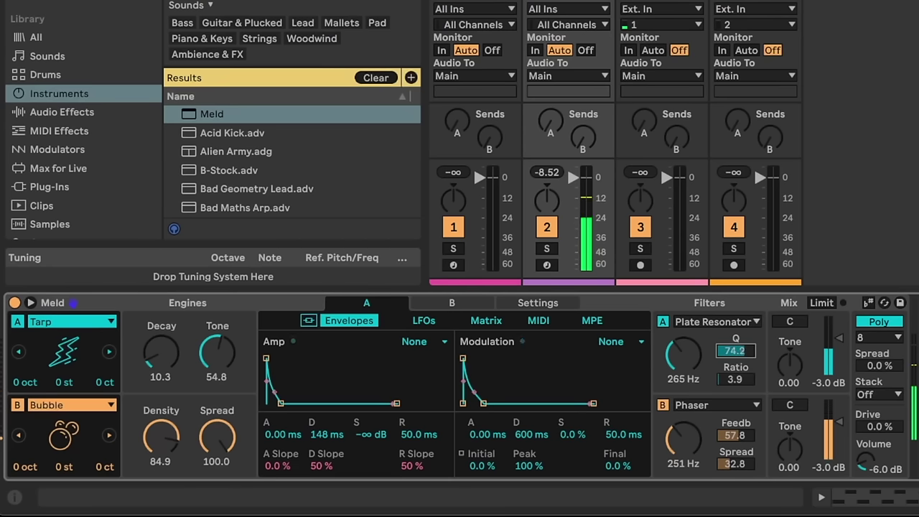
Lower Meld's filter A Q to 21.9, change the filter type to LP Crunch 12dB and set its Drive to 41.4
drag(735, 351, 735, 385)
click(750, 324)
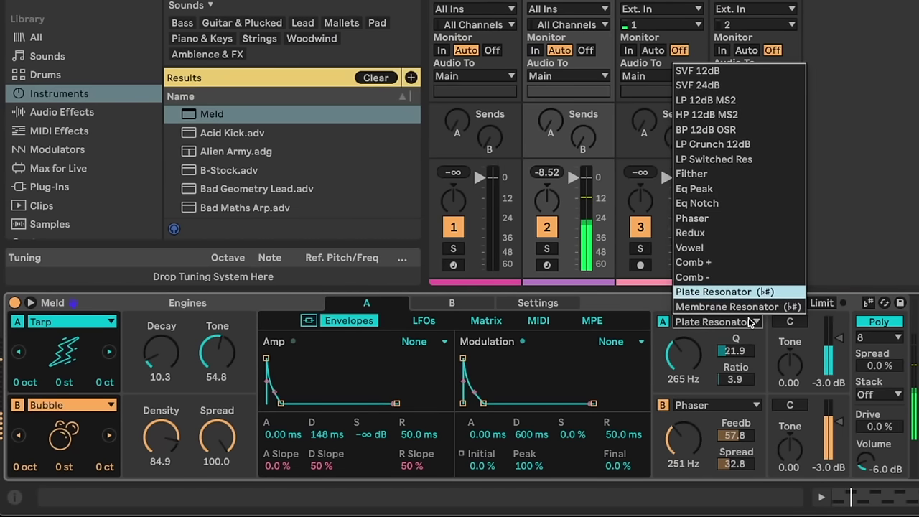
click(746, 144)
drag(735, 379, 735, 338)
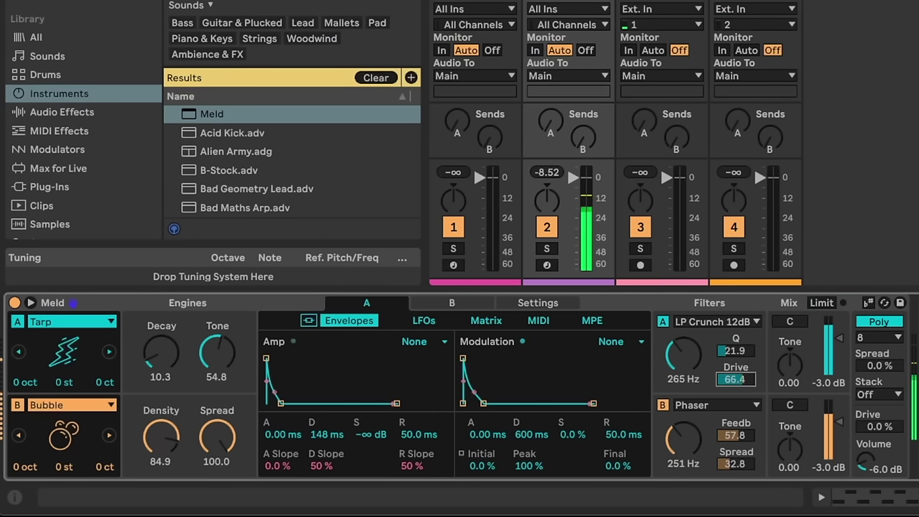
Switch filter A back to Plate Resonator and set its Q to 57.8 and Ratio to 45.3
click(737, 325)
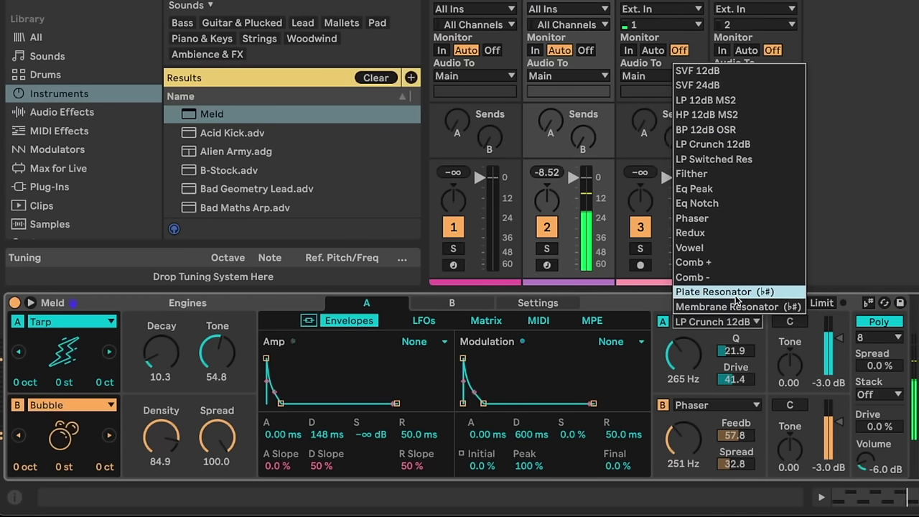
click(737, 293)
drag(735, 350, 734, 343)
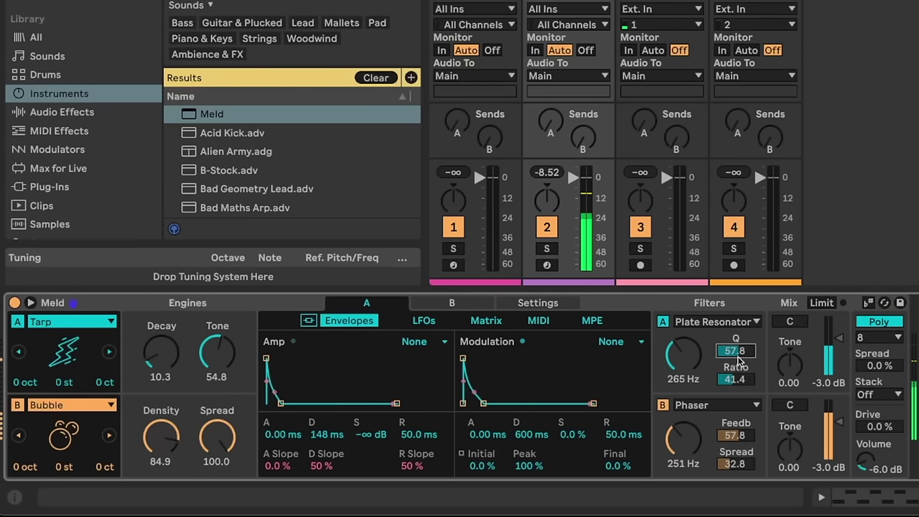
Change filter B to Membrane Resonator and set its Q to 82.8 and Damp to 40.6
click(729, 407)
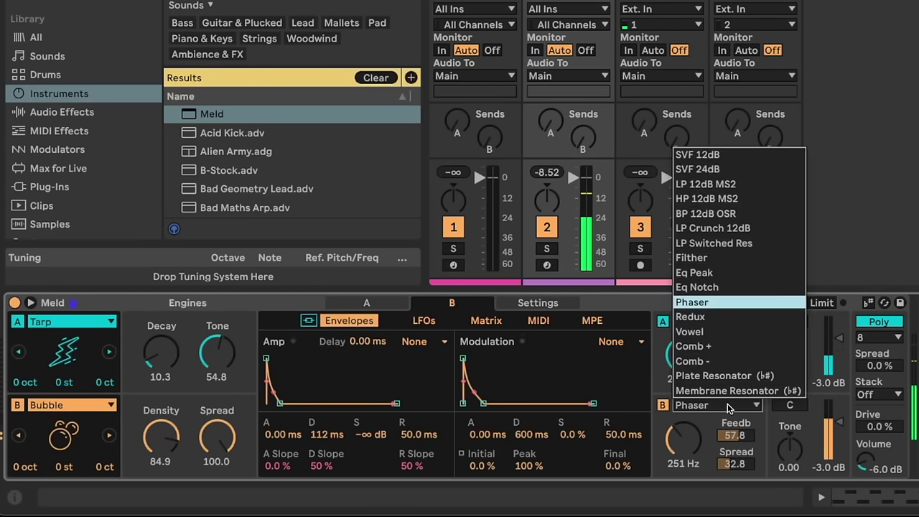
click(730, 391)
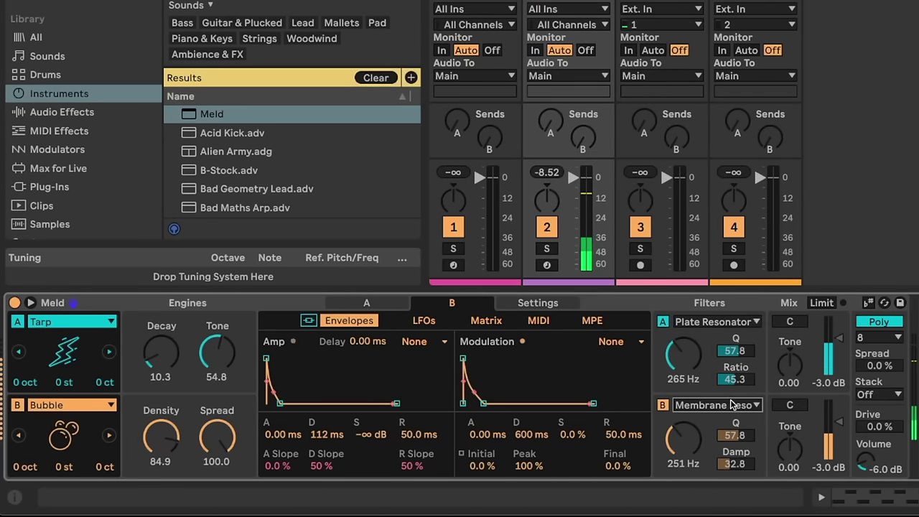
drag(736, 435, 737, 424)
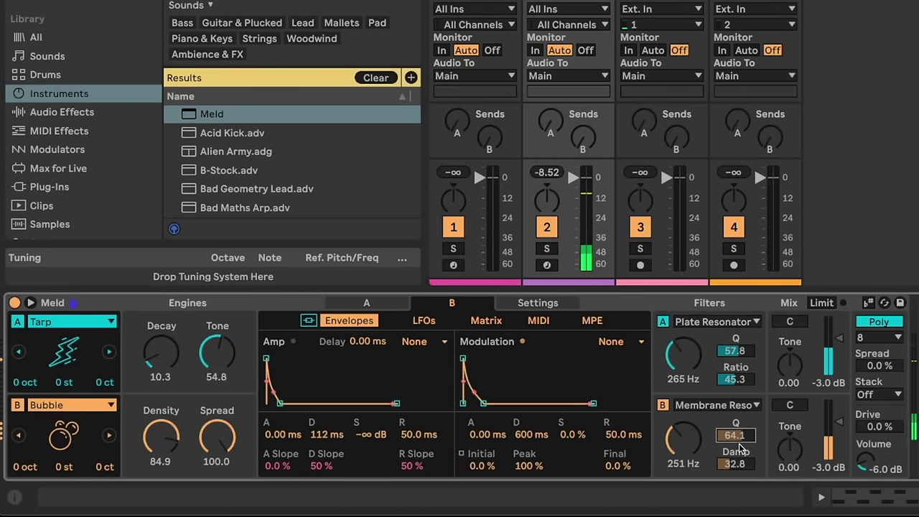
click(735, 464)
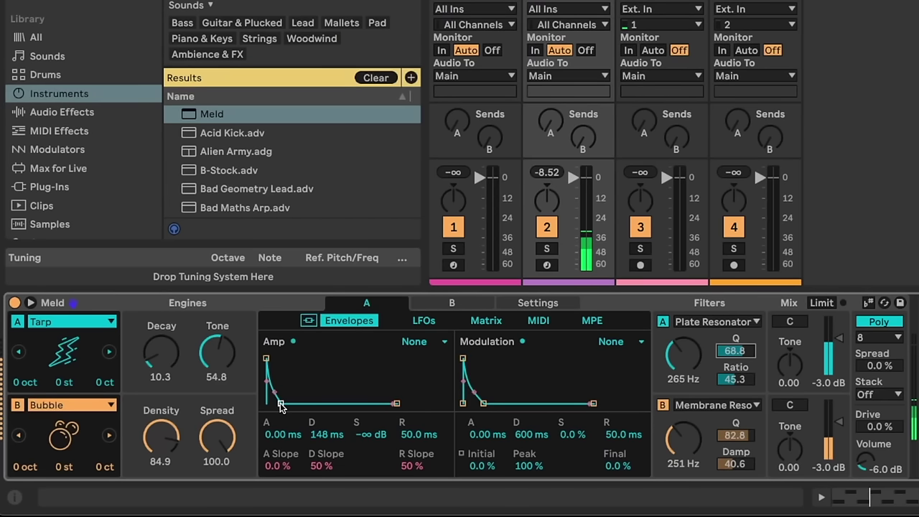
Lengthen engine A's amp envelope decay to 30.5 s and raise the Tarp engine's Decay to 73.8
drag(280, 407, 322, 404)
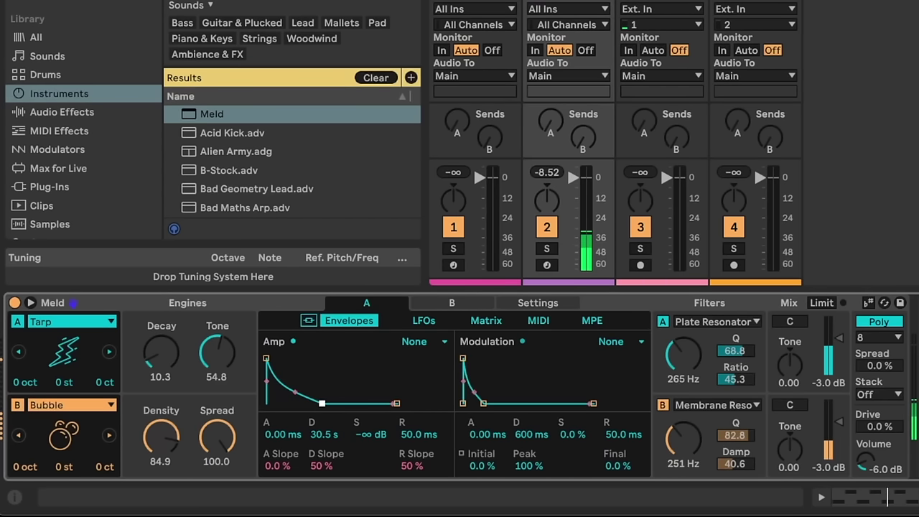
drag(161, 353, 161, 323)
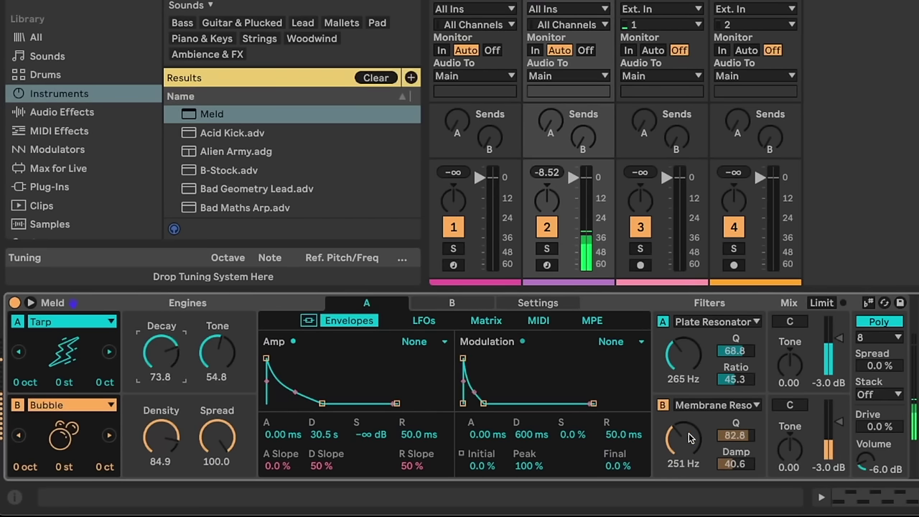
Lower the Q of filter B to 27.3 and the Q of filter A to 25.8
click(734, 459)
drag(743, 437, 743, 442)
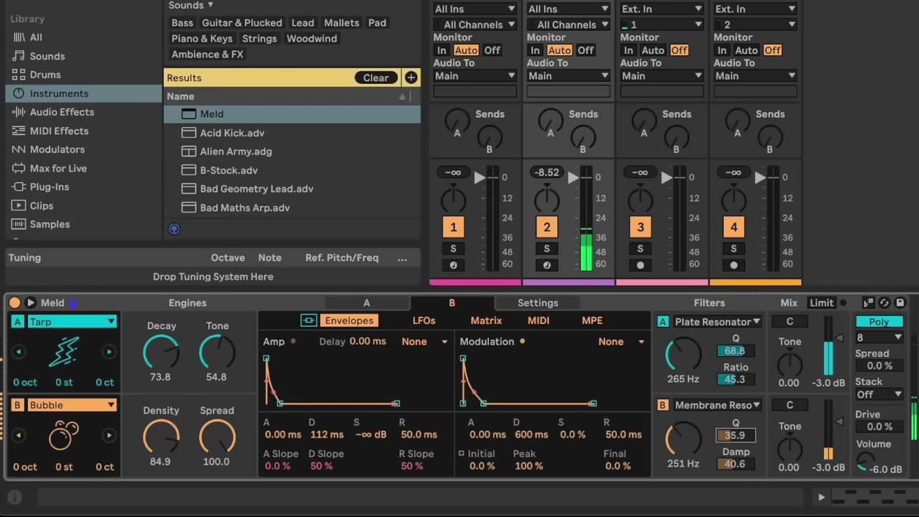
drag(735, 351, 735, 361)
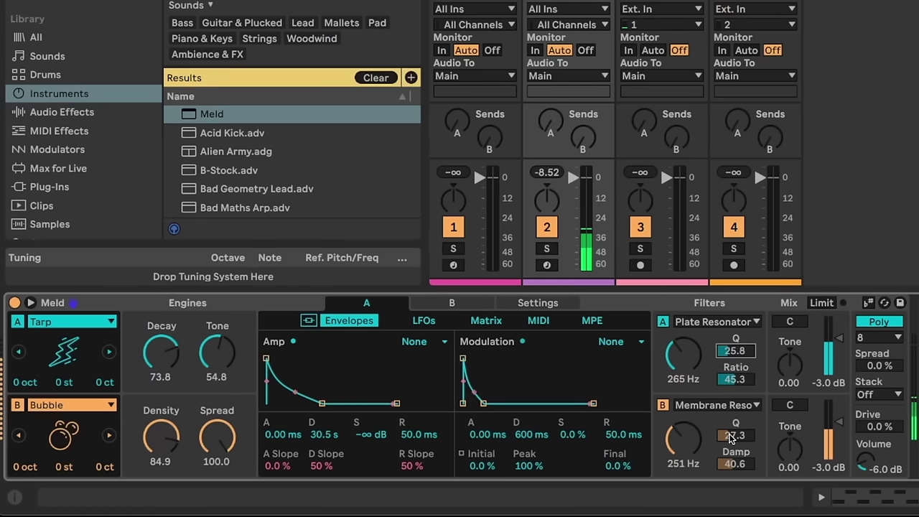
Raise filter B's Q to 69.5 and Damp to 48.4, and bring filter A's Q up to 53.9
drag(735, 438, 735, 428)
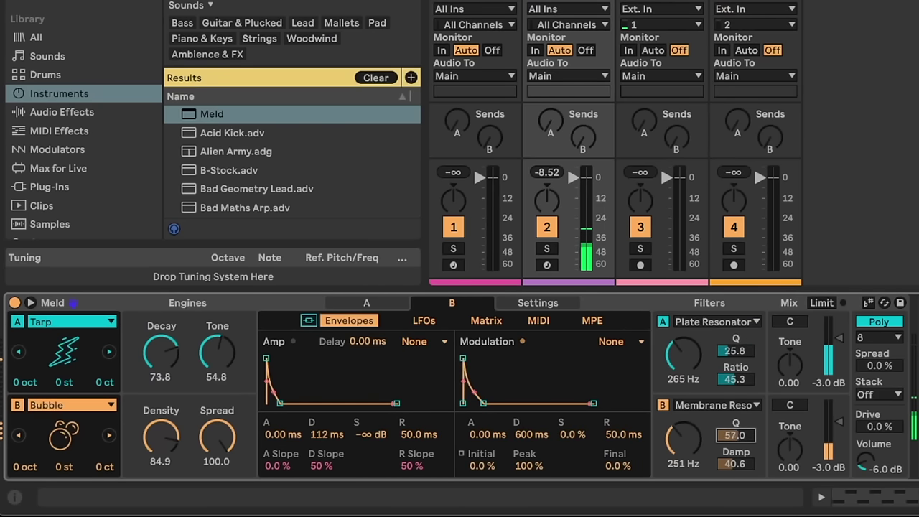
drag(736, 464, 735, 458)
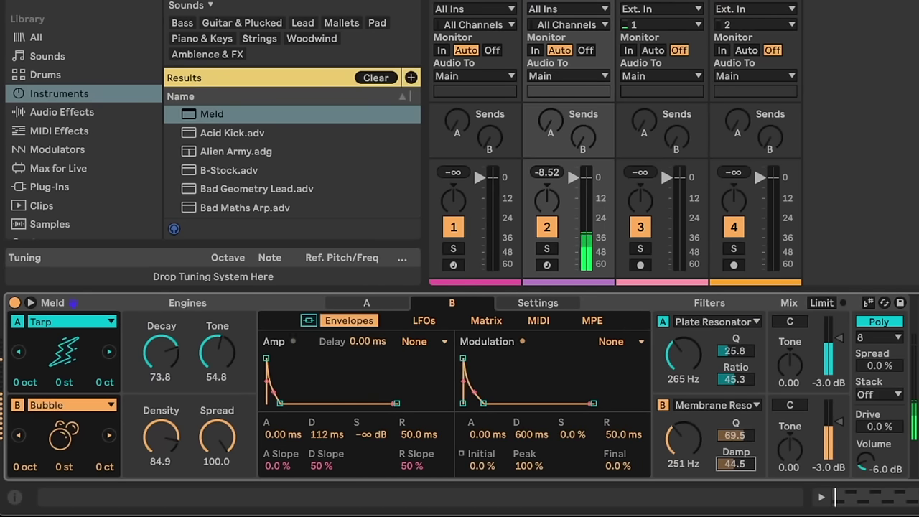
drag(735, 351, 735, 342)
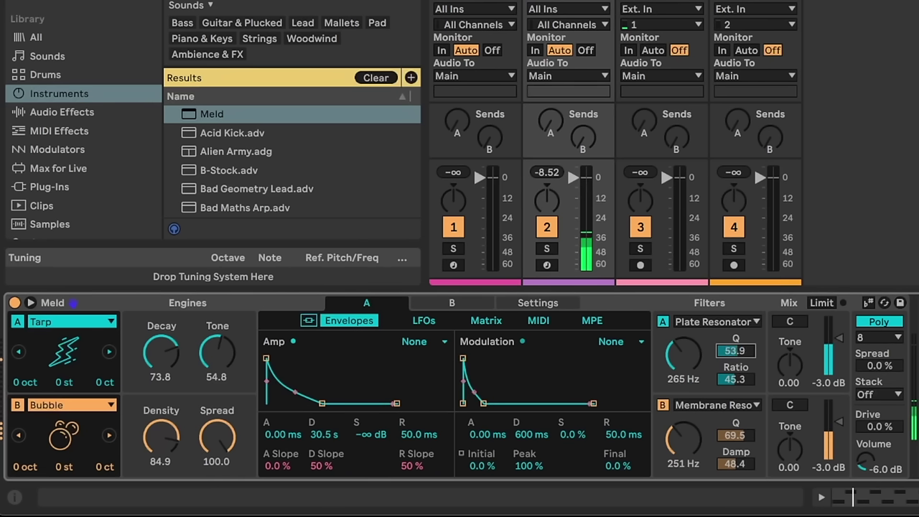